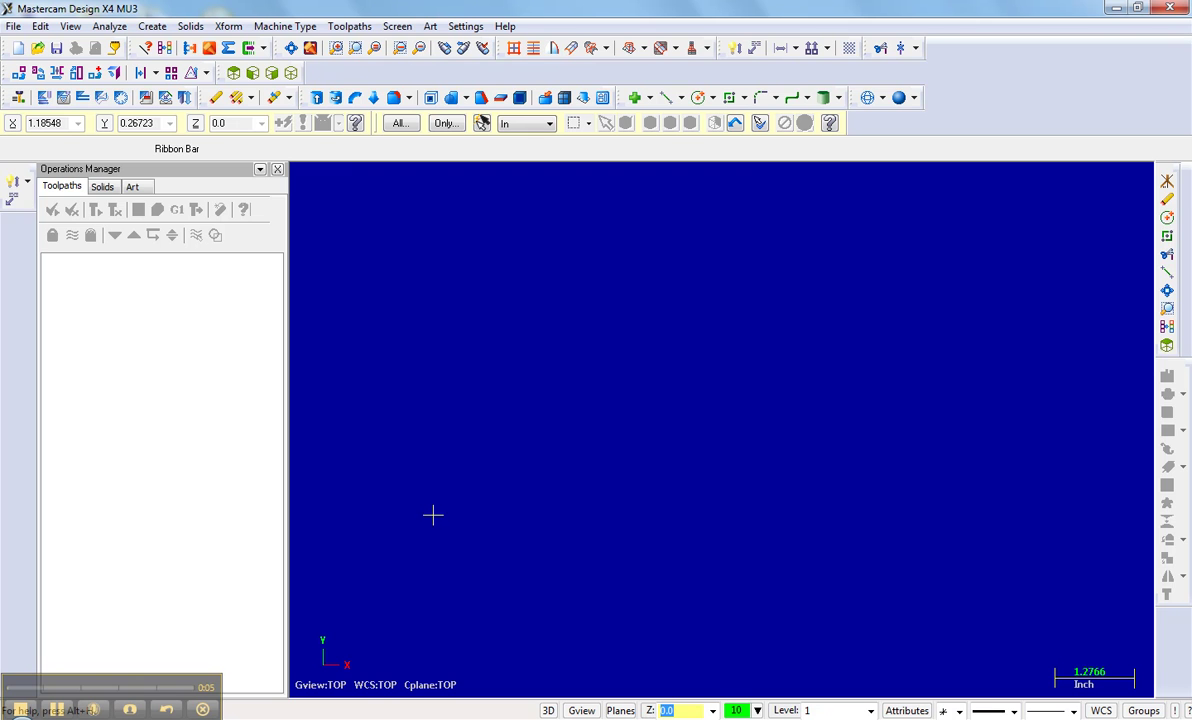
# - Display the X and Y axis lines through the origin with F9
pyautogui.press('F9')
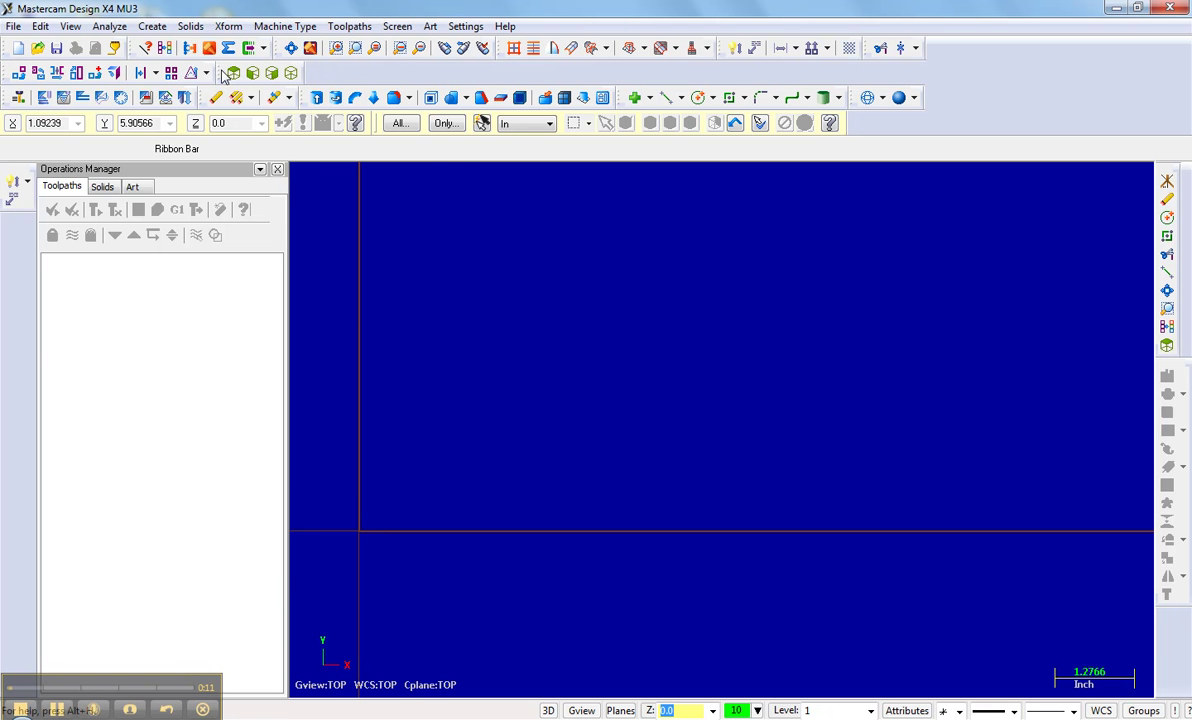
# - Draw a 1.75-inch vertical line up from the origin
pyautogui.click(152, 26)
pyautogui.moveTo(169, 66)
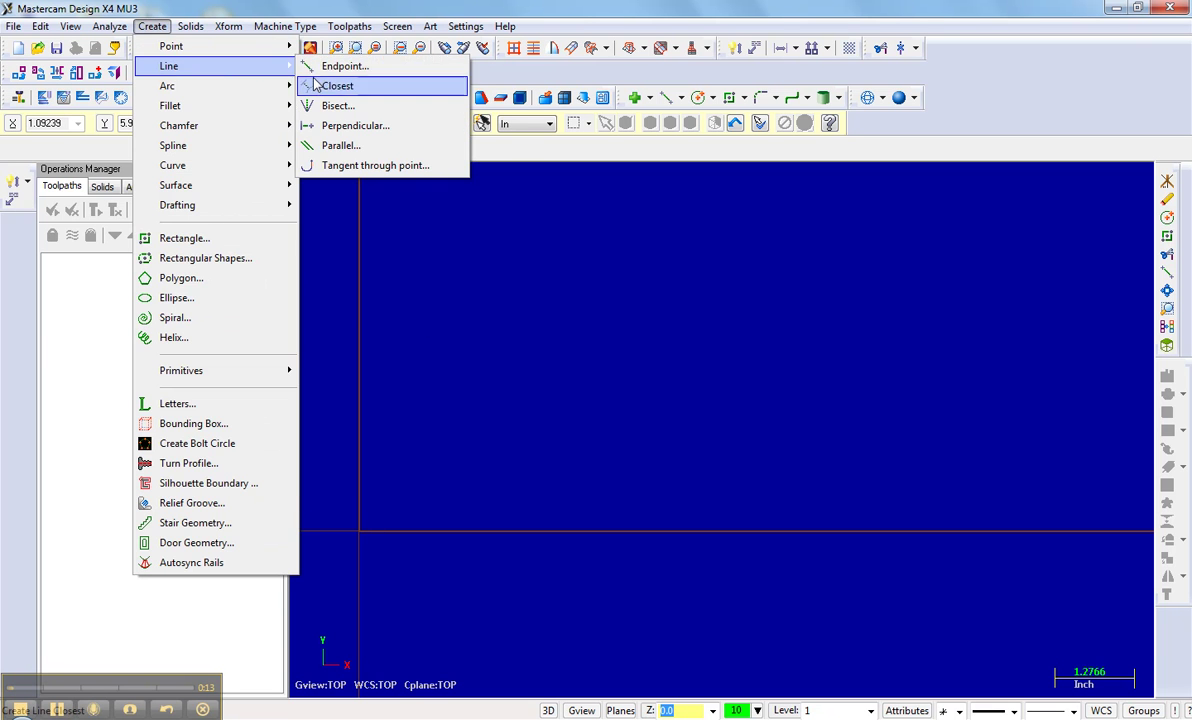
pyautogui.click(340, 66)
pyautogui.click(360, 530)
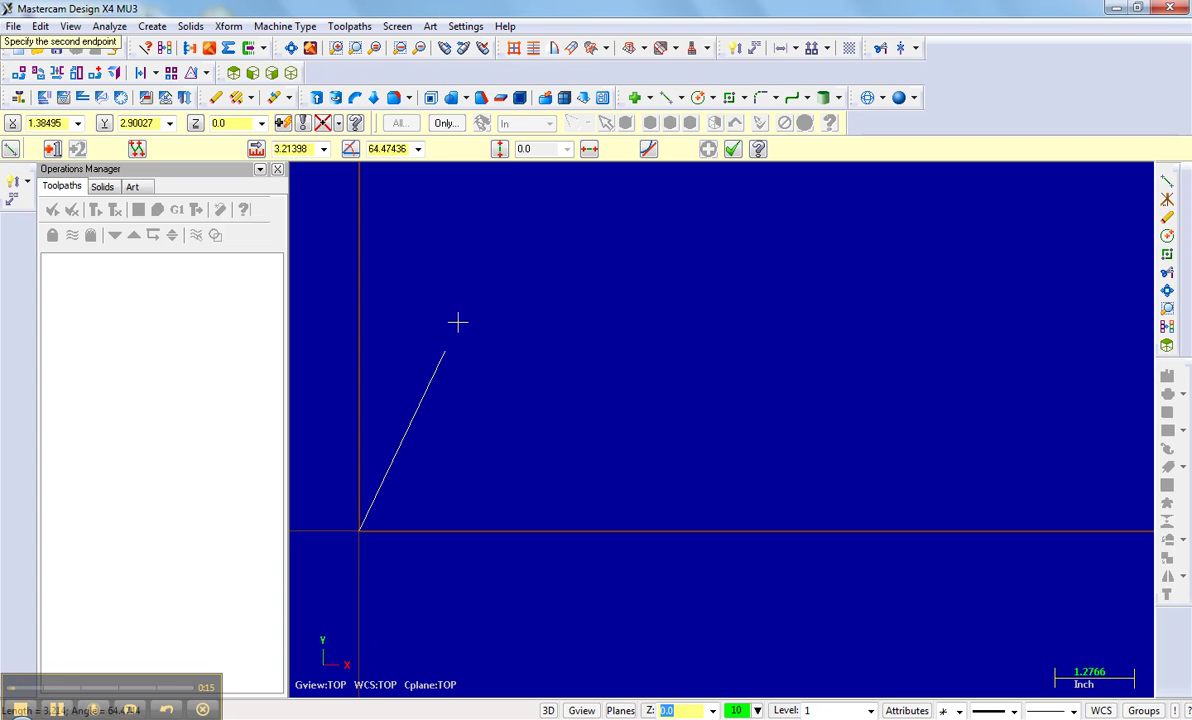
pyautogui.click(500, 148)
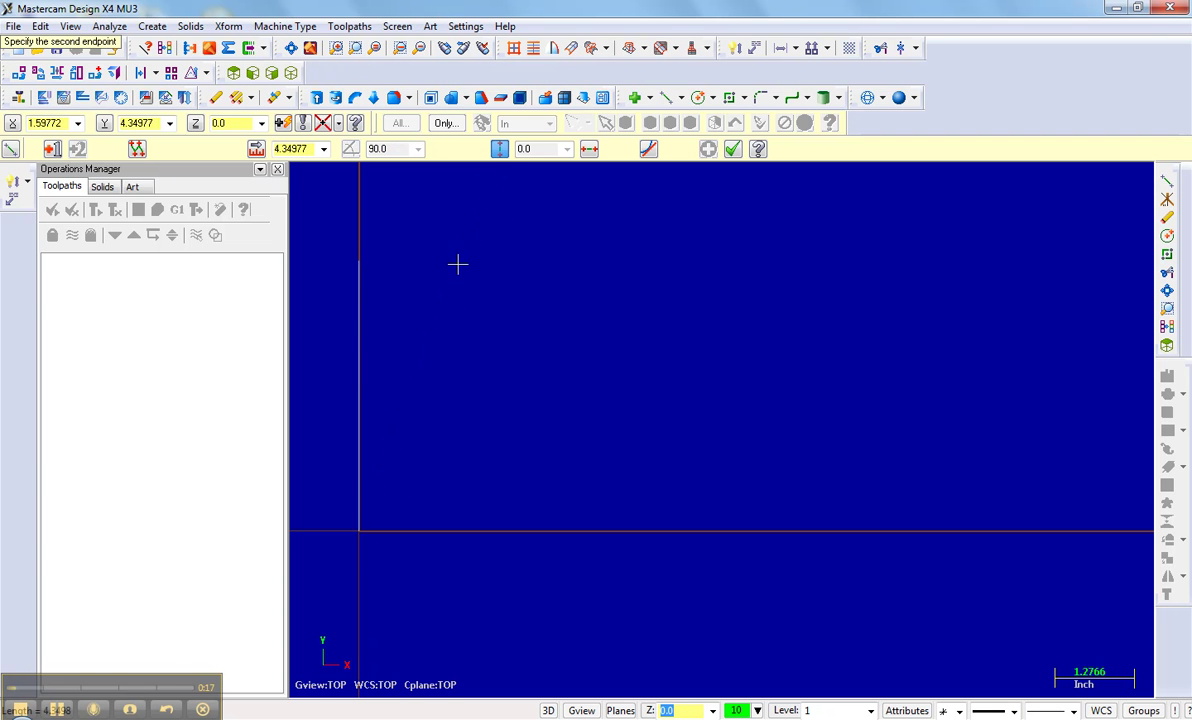
pyautogui.click(313, 148)
pyautogui.write('1.30')
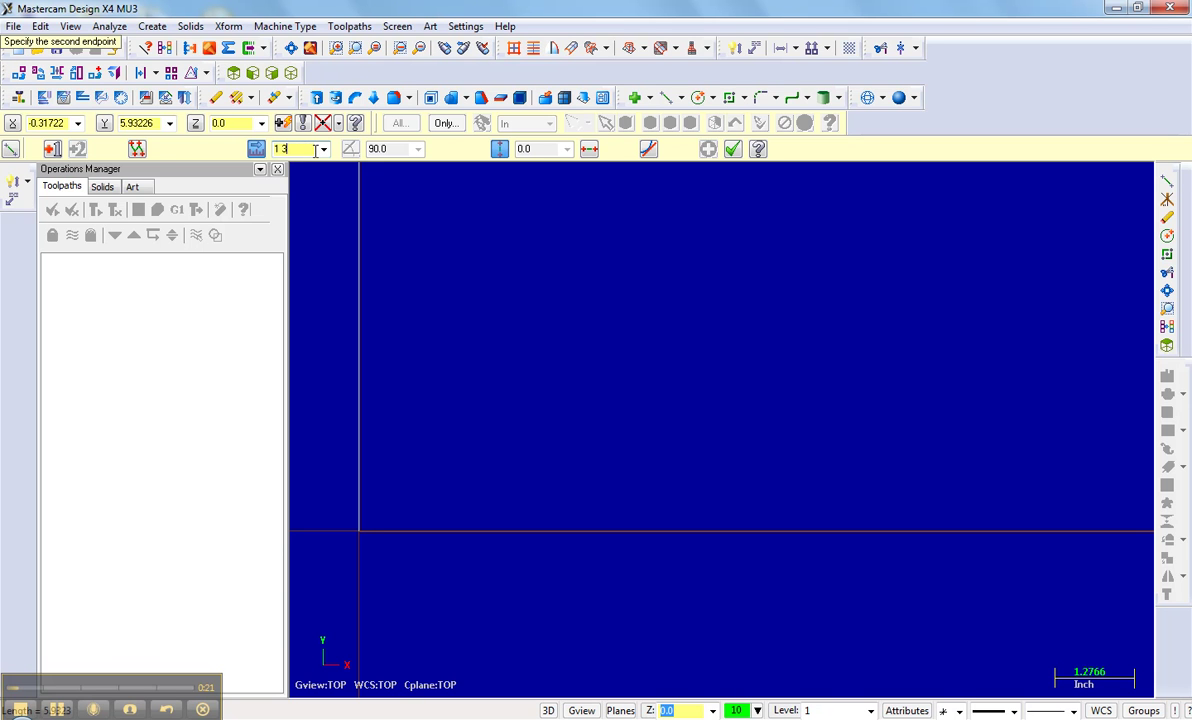
pyautogui.write('4')
pyautogui.press('Return')
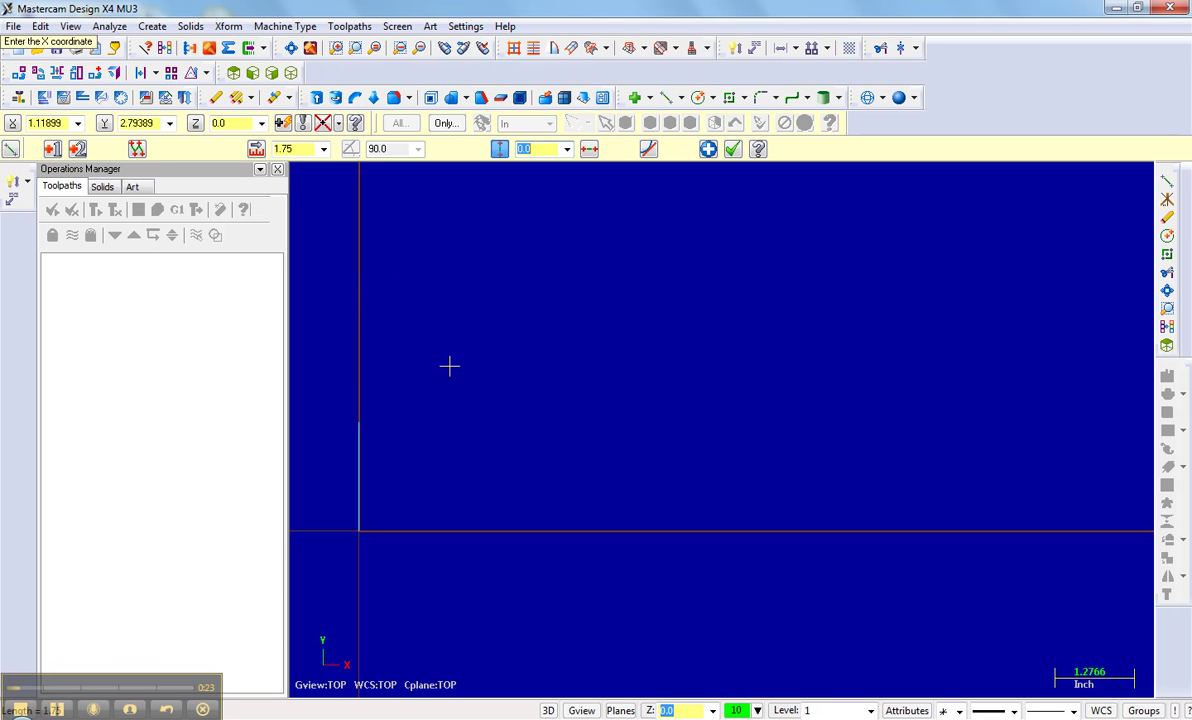
# - Start a horizontal line from the vertical line's top, then cancel it
pyautogui.click(359, 422)
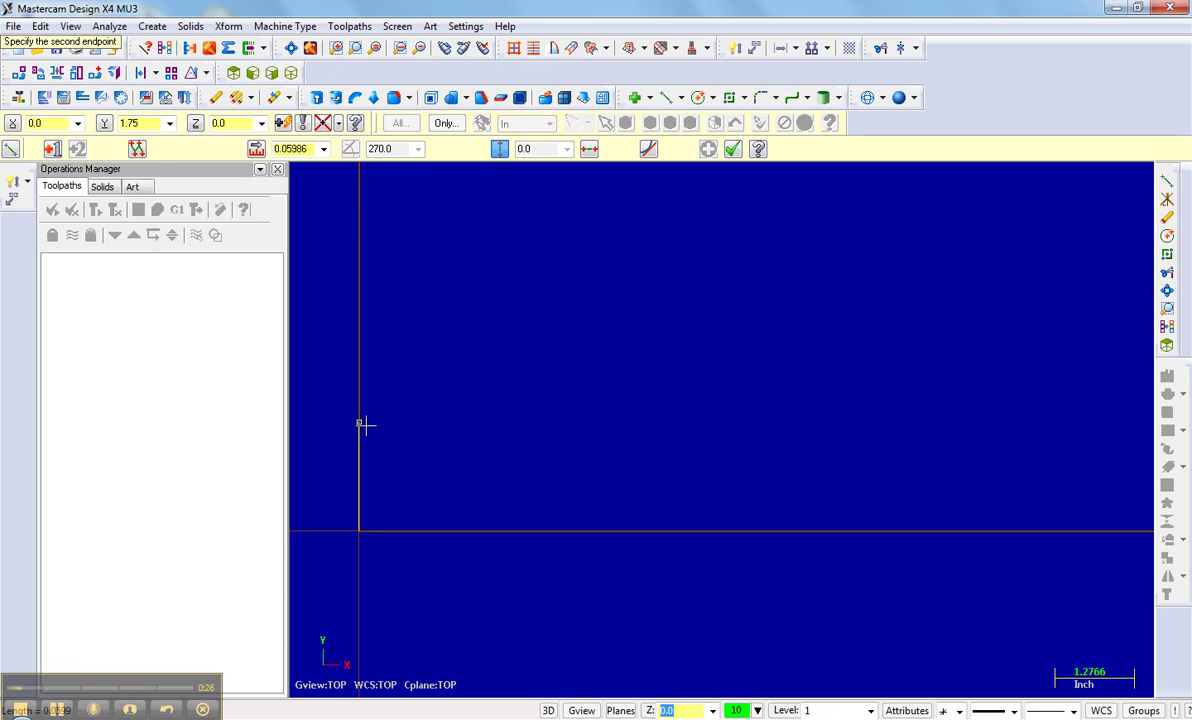
pyautogui.click(589, 151)
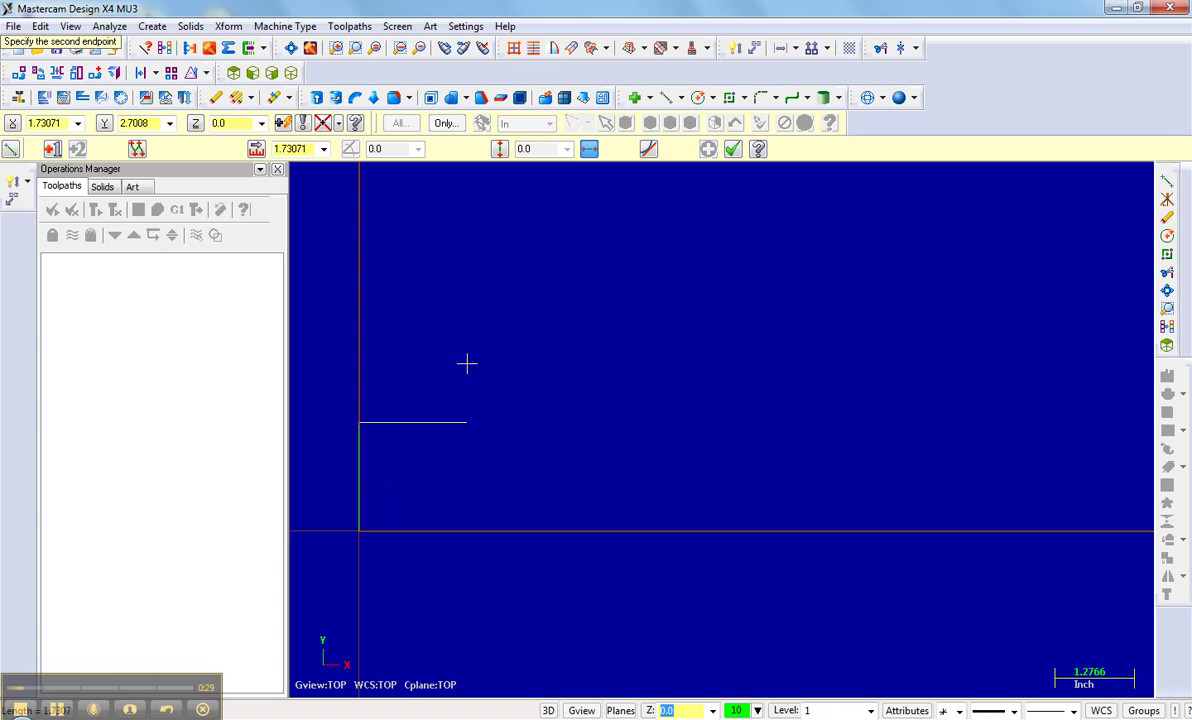
pyautogui.write('1 1/4')
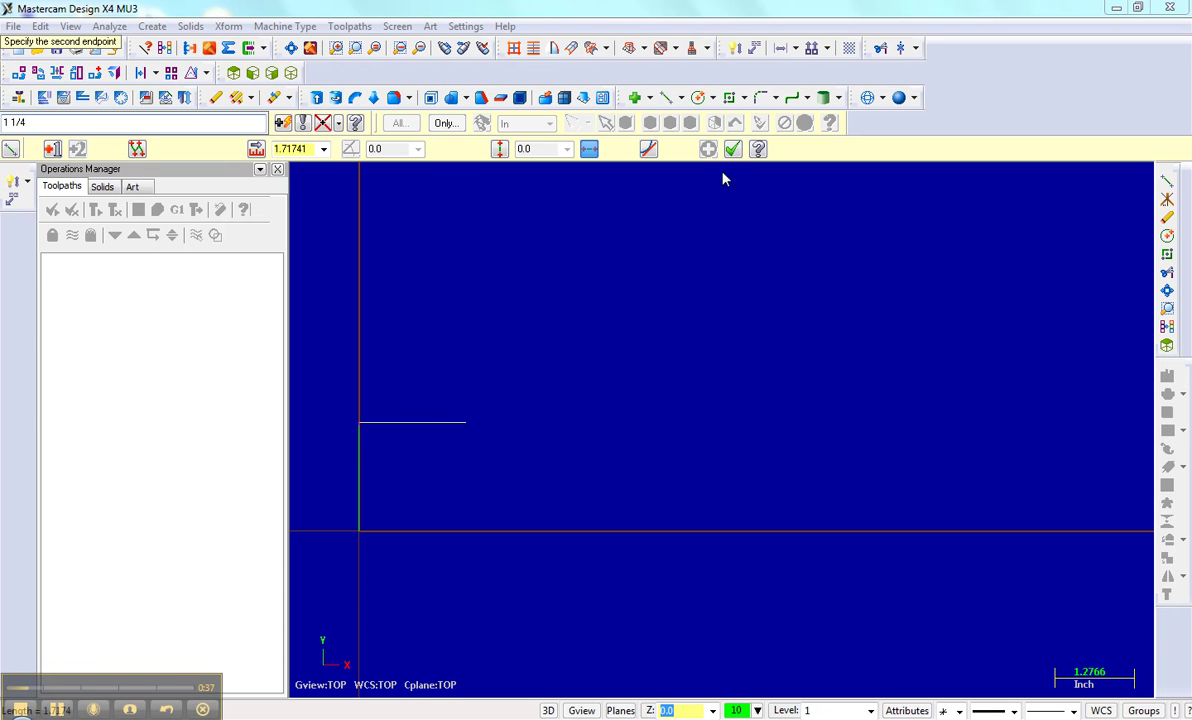
pyautogui.press('Escape')
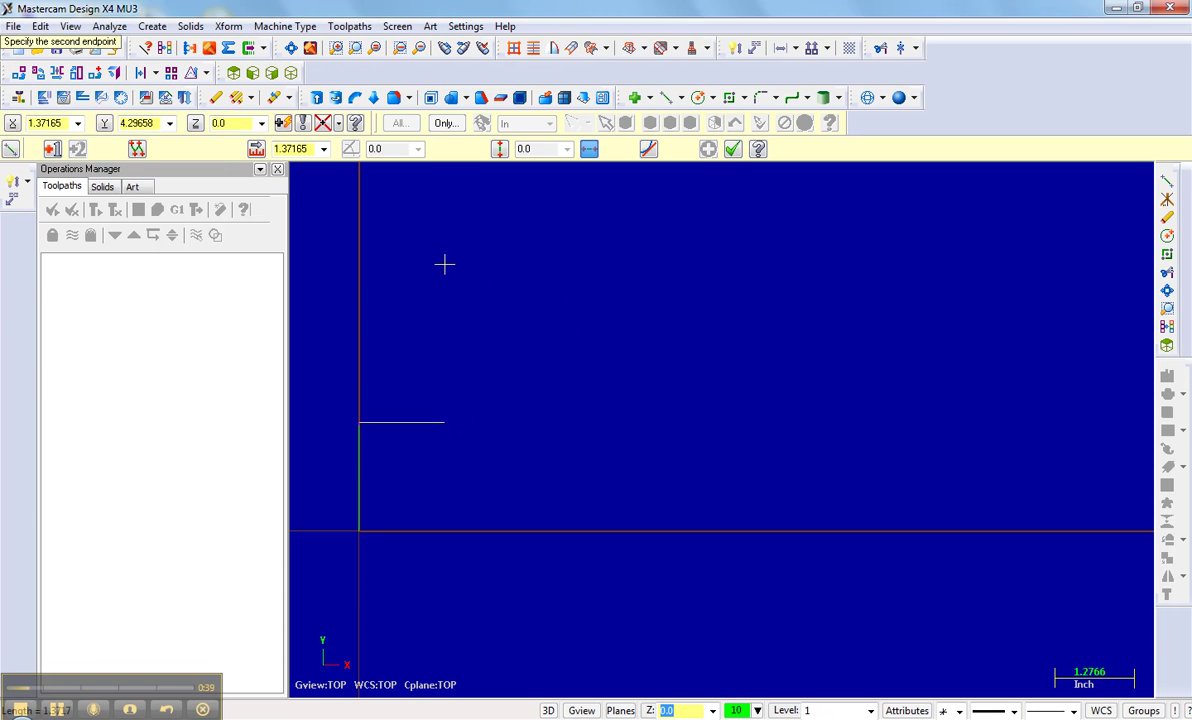
pyautogui.press('Escape')
pyautogui.press('Escape')
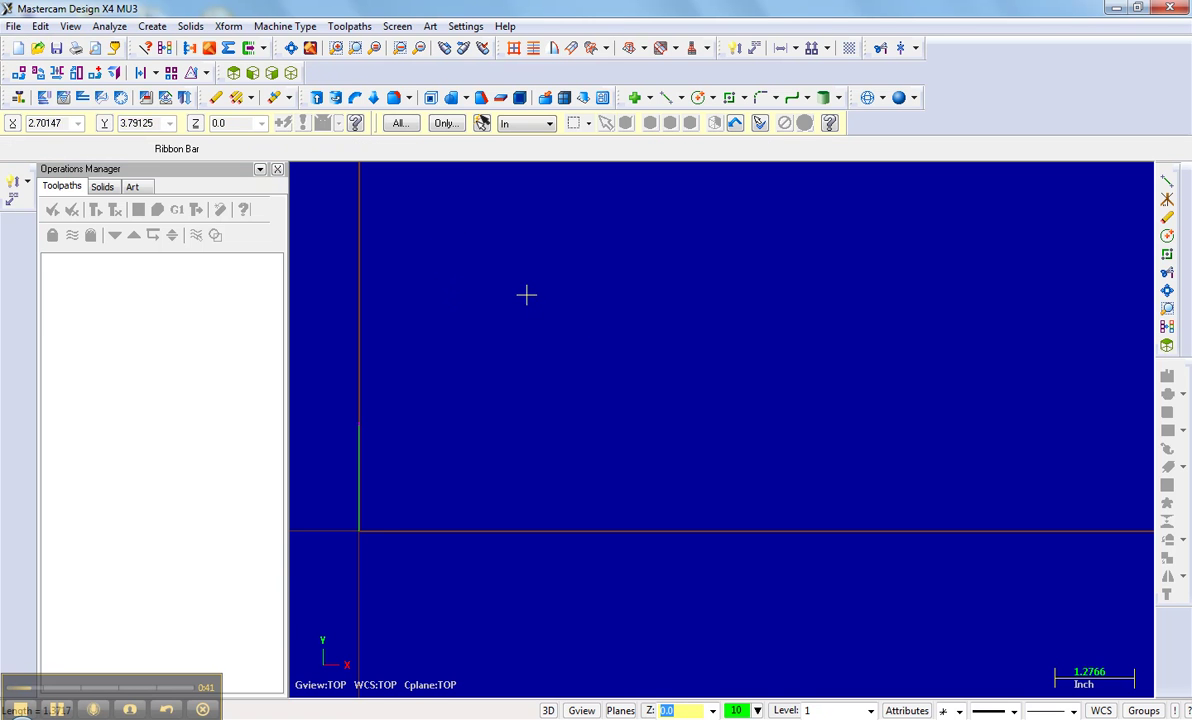
# - Draw a 1.25-inch horizontal step right from the vertical line's top
pyautogui.click(150, 26)
pyautogui.moveTo(169, 66)
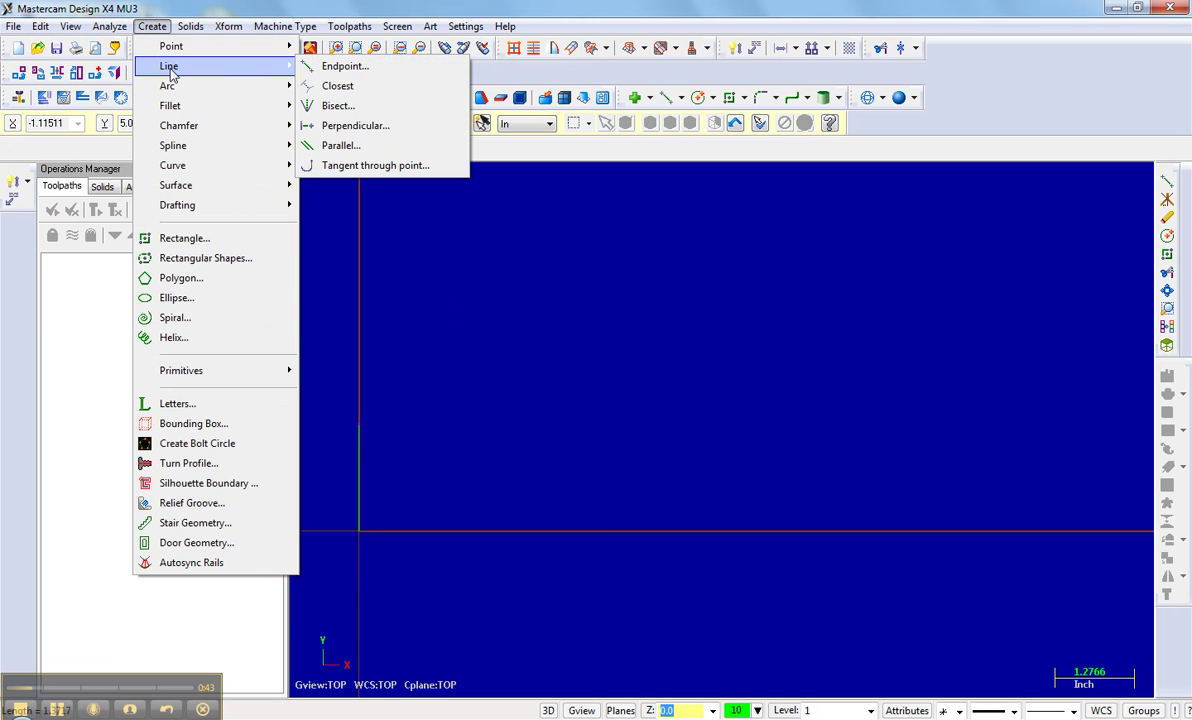
pyautogui.click(340, 66)
pyautogui.click(361, 423)
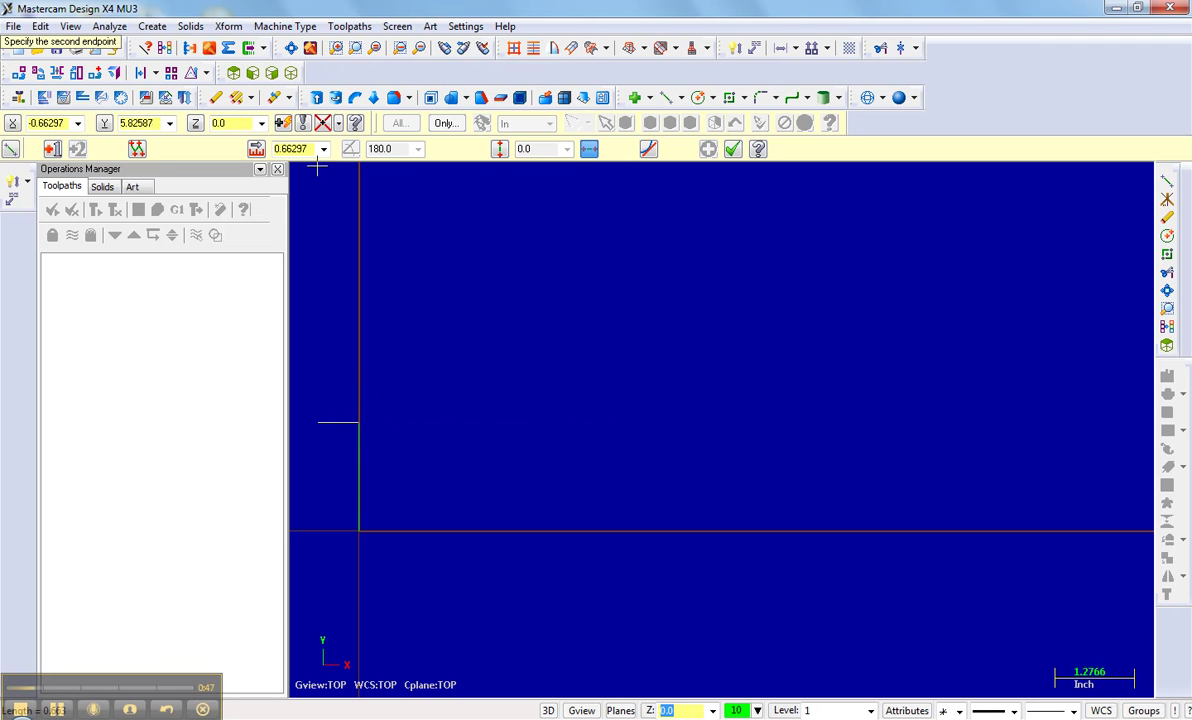
pyautogui.click(290, 148)
pyautogui.write('1 1/')
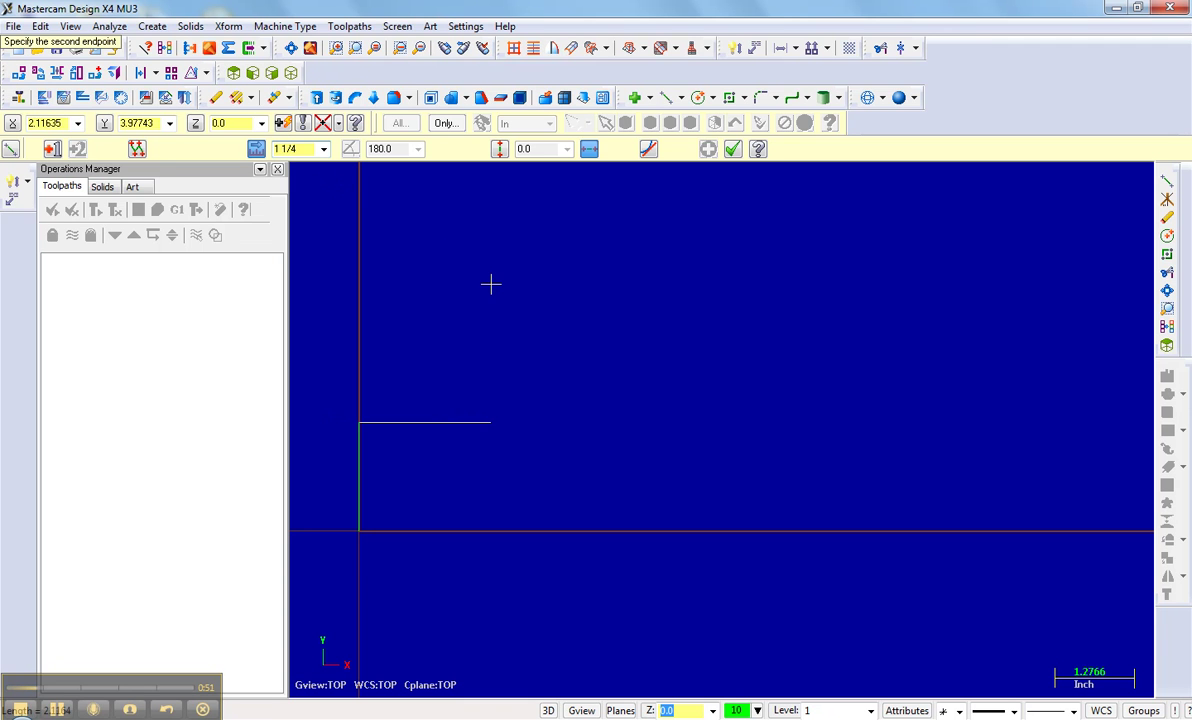
pyautogui.write('4')
pyautogui.press('Tab')
pyautogui.press('Return')
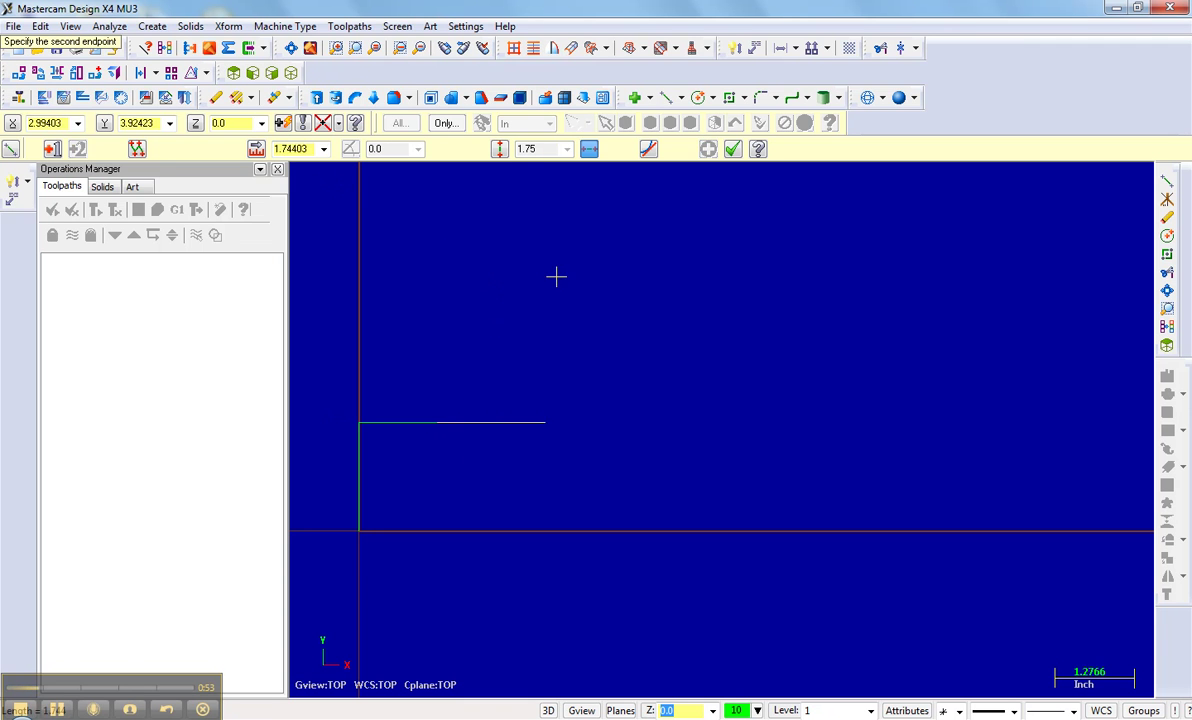
# - Add a 1.25-inch vertical line rising from the step
pyautogui.click(500, 150)
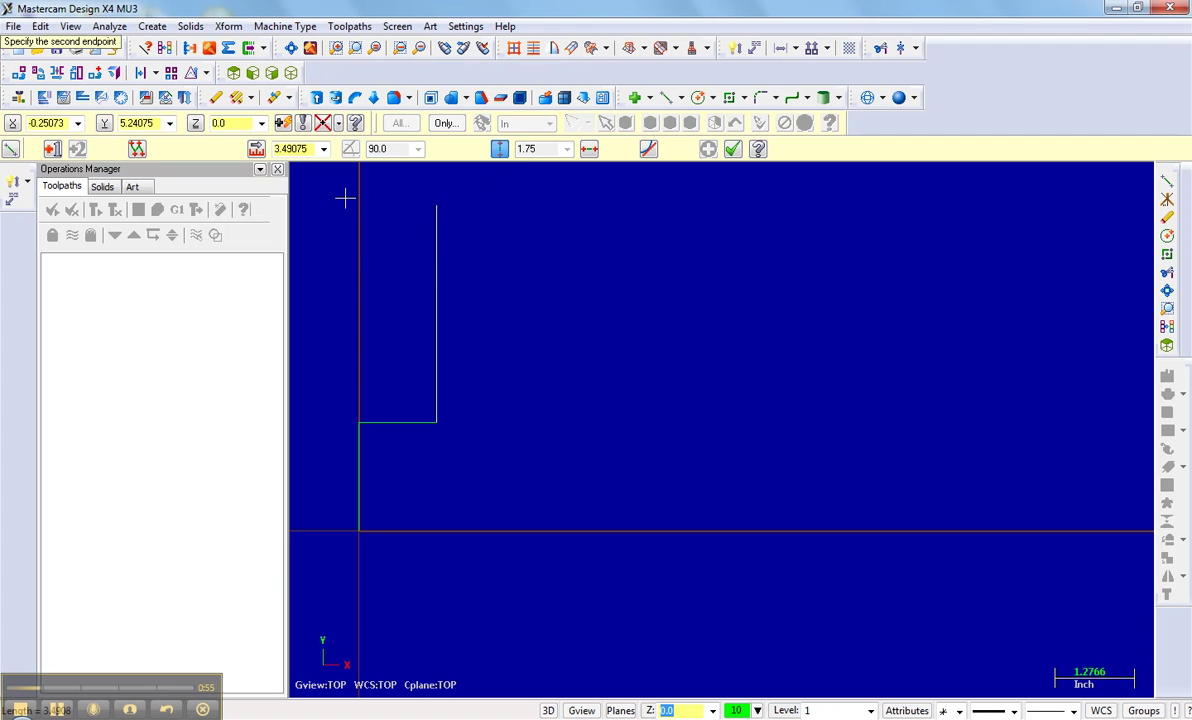
pyautogui.click(324, 149)
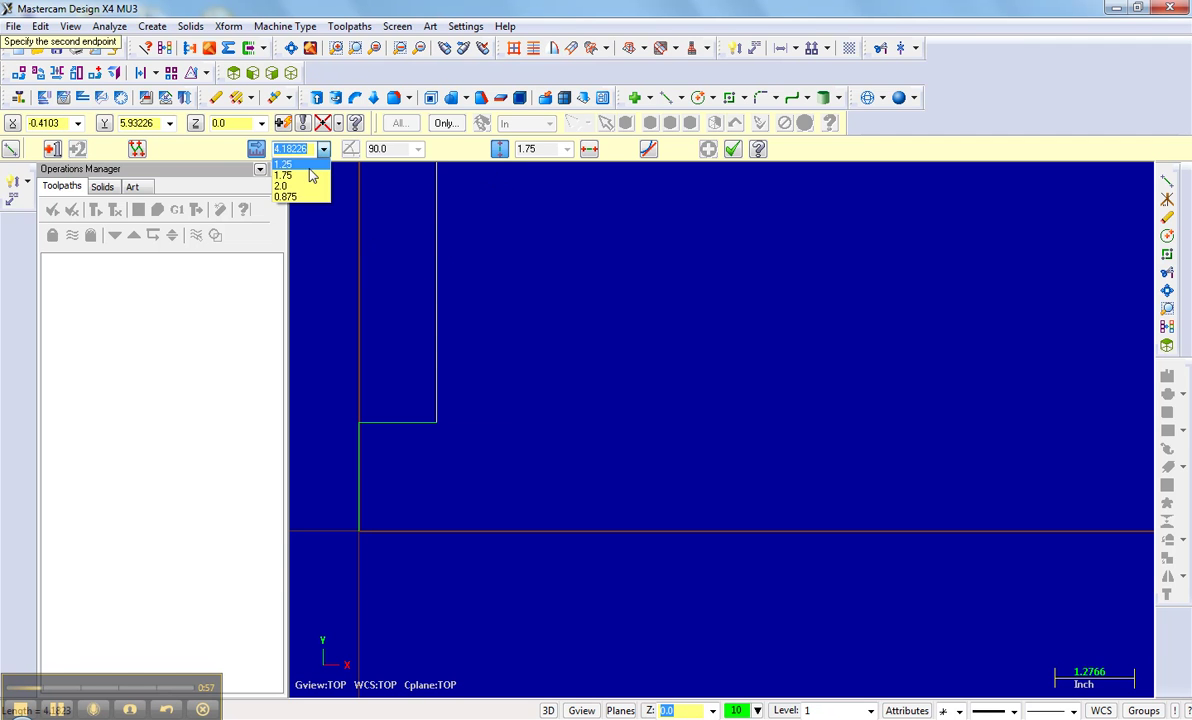
pyautogui.click(305, 165)
pyautogui.press('Tab')
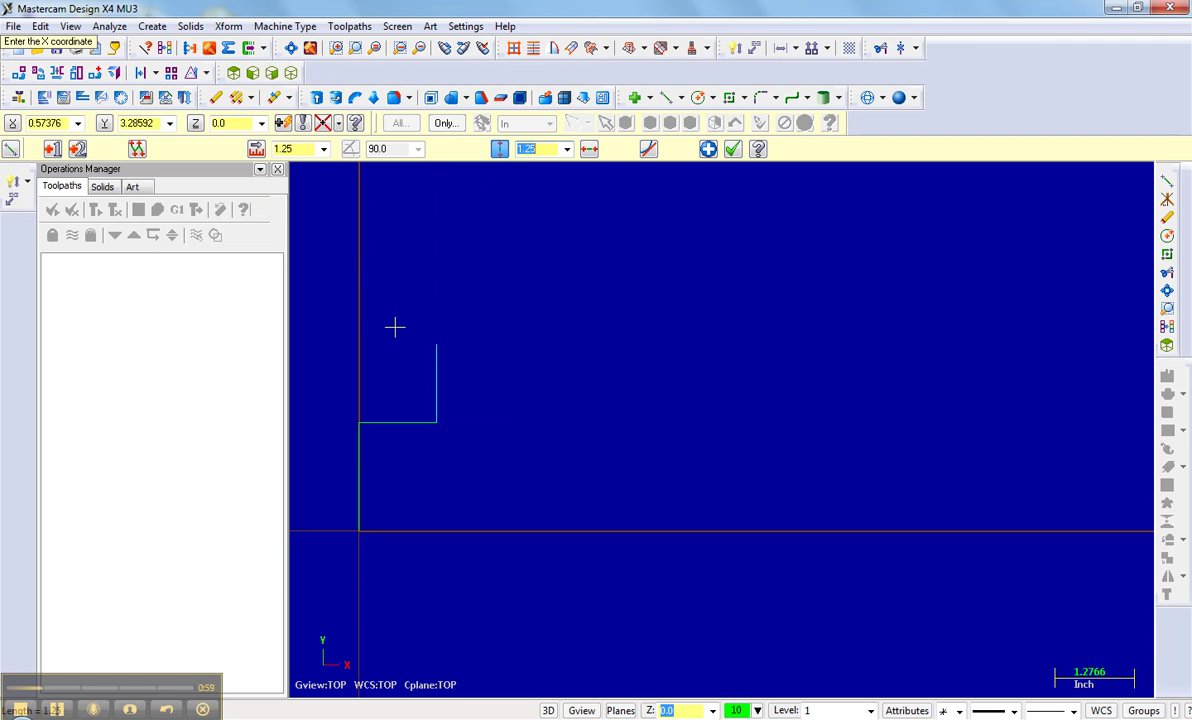
# - Draw a 5.25-inch horizontal top-edge line from the step's top
pyautogui.click(436, 345)
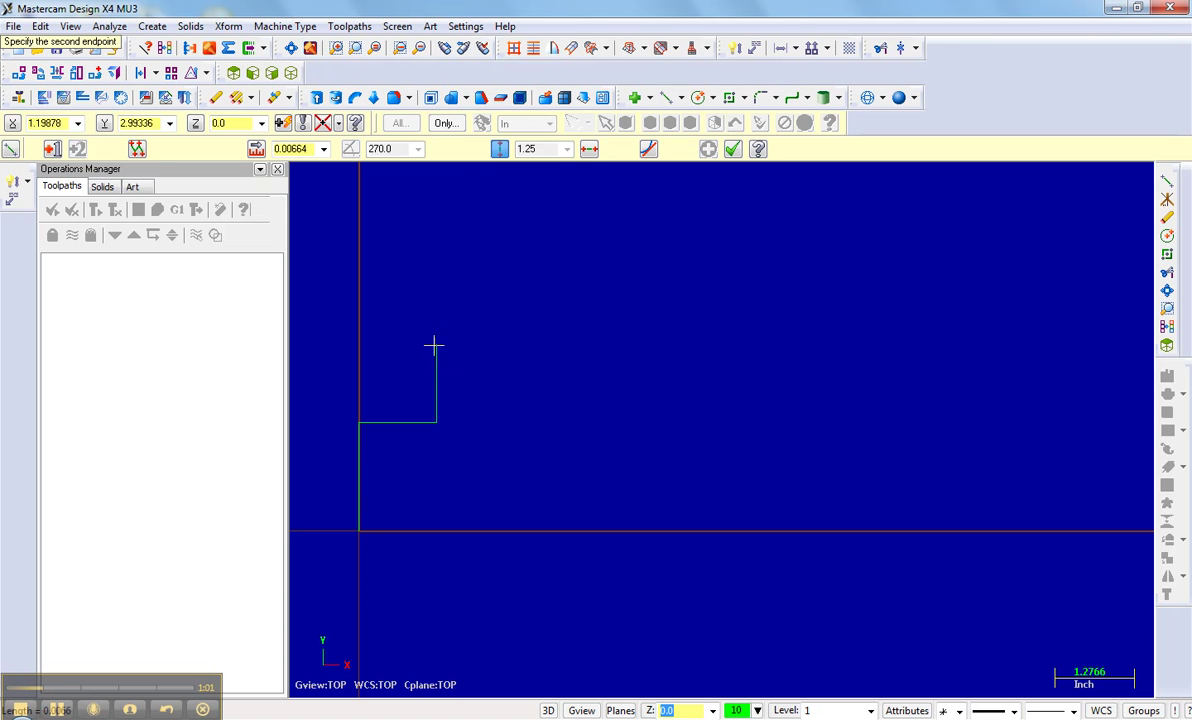
pyautogui.click(589, 149)
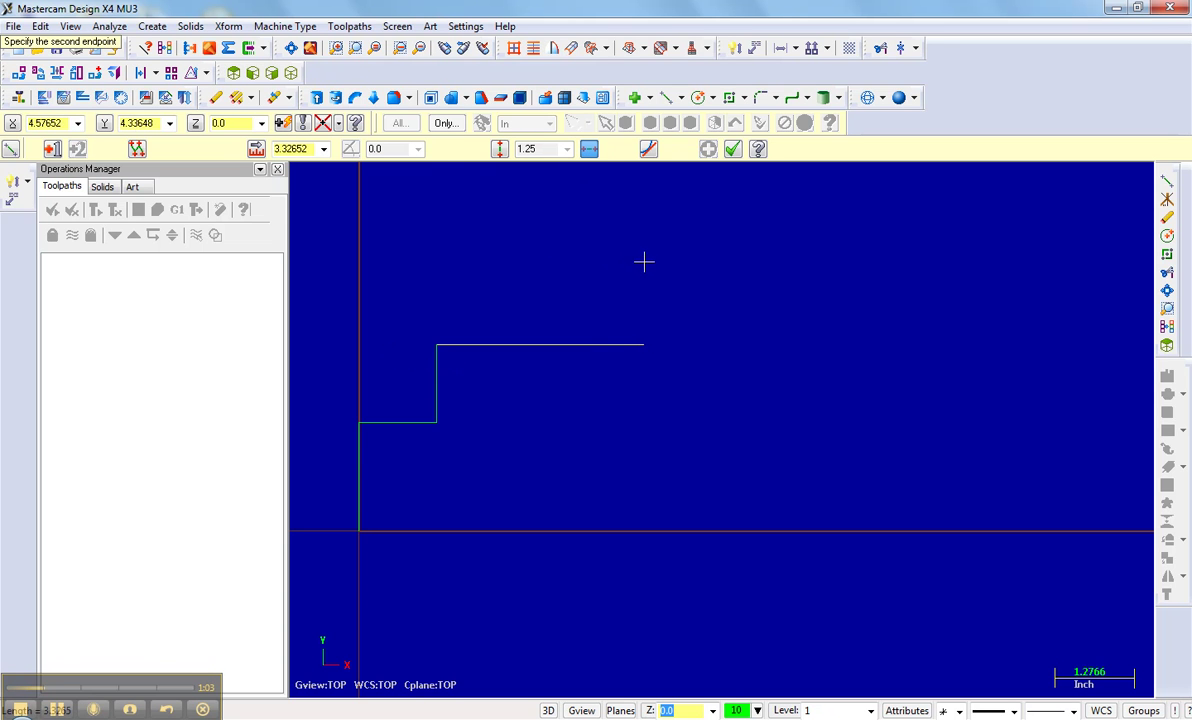
pyautogui.press('l')
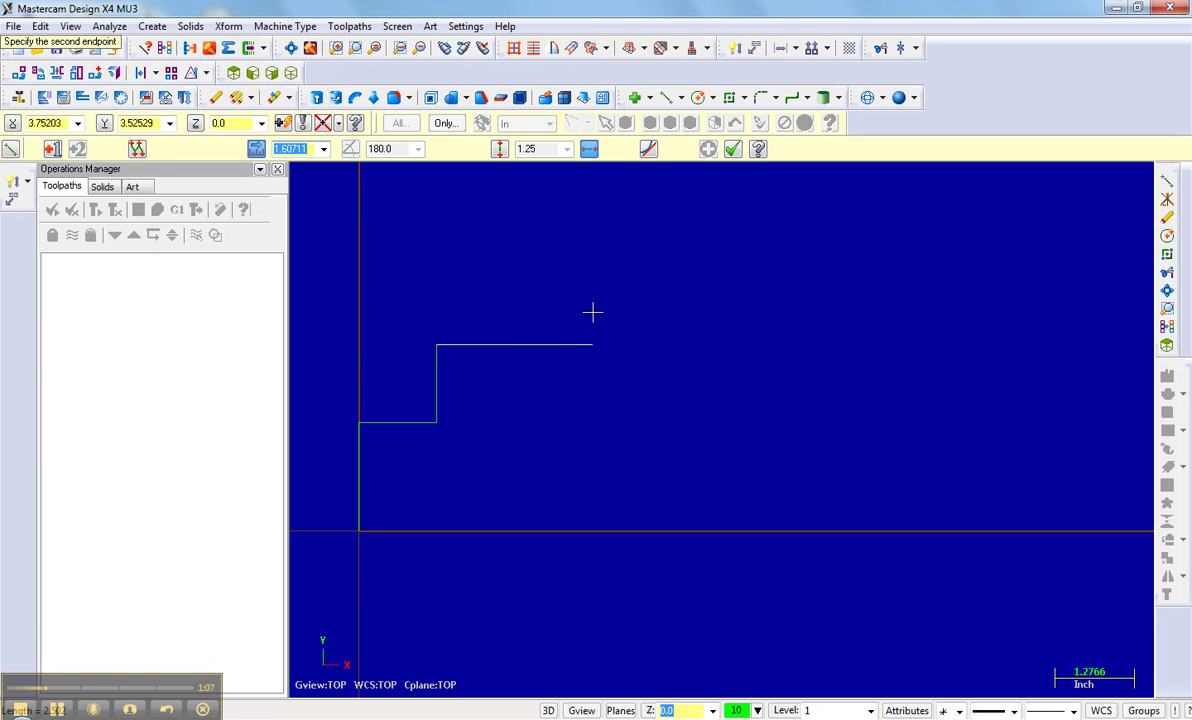
pyautogui.write('5')
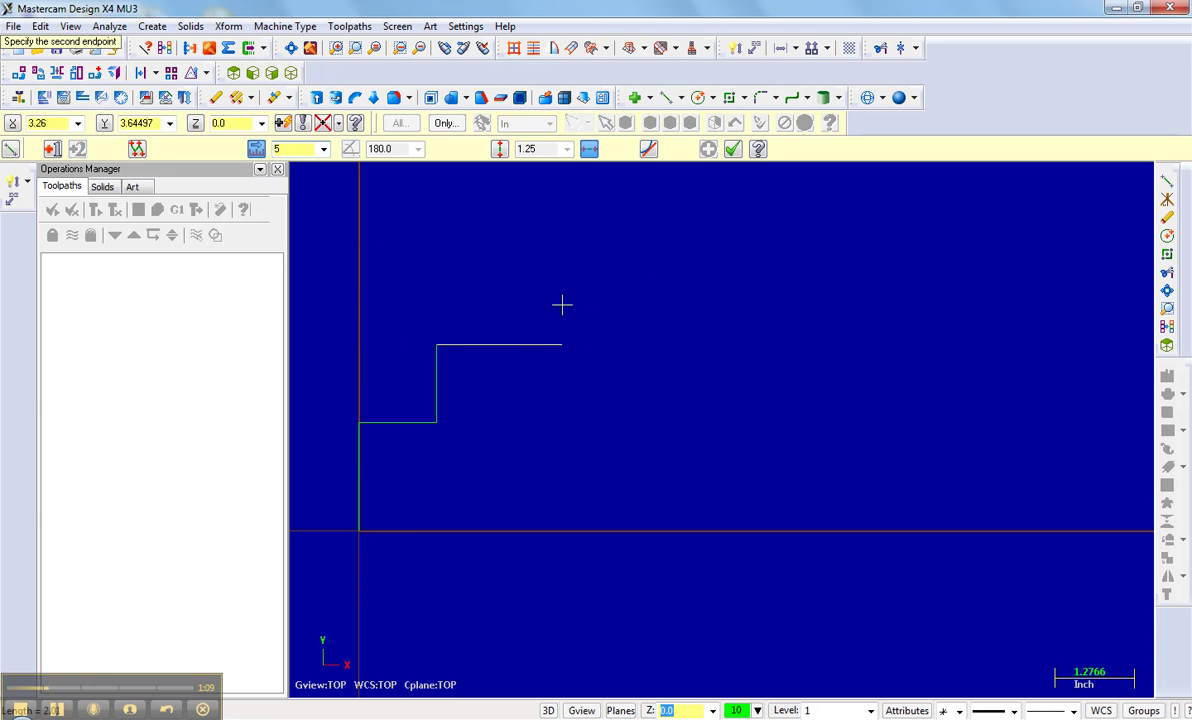
pyautogui.write('.25')
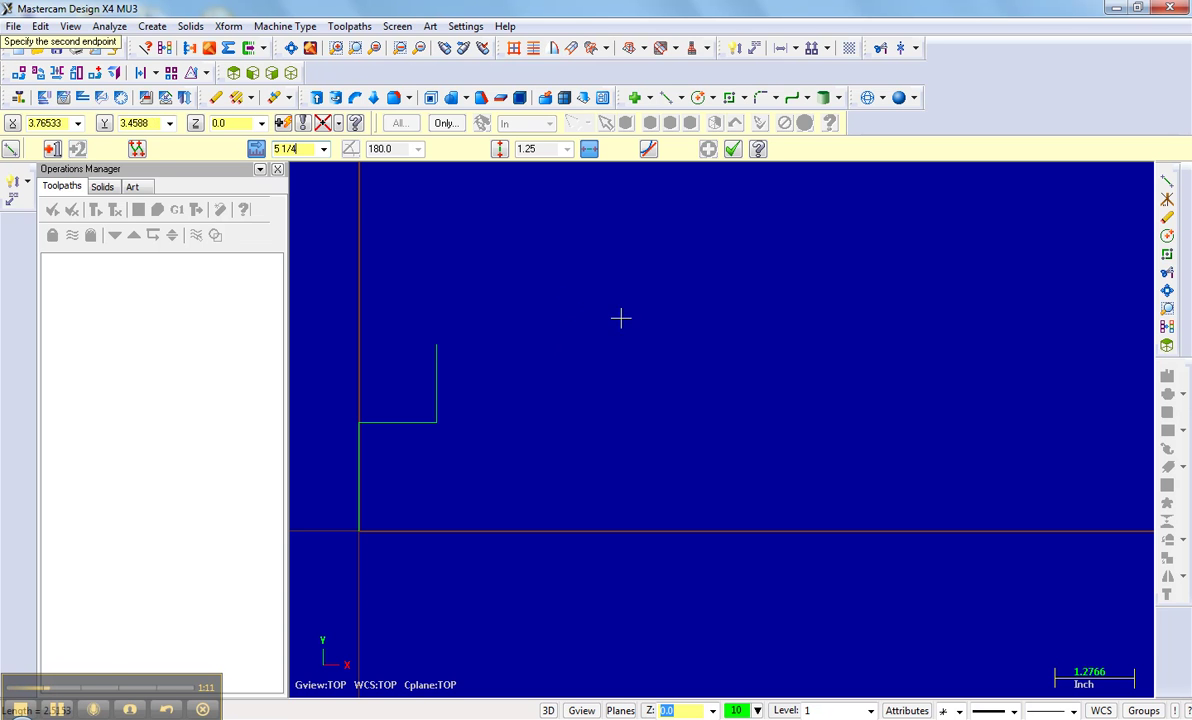
pyautogui.press('Return')
# - Extend the top edge with 3-inch and 0.875-inch horizontal segments
pyautogui.click(764, 345)
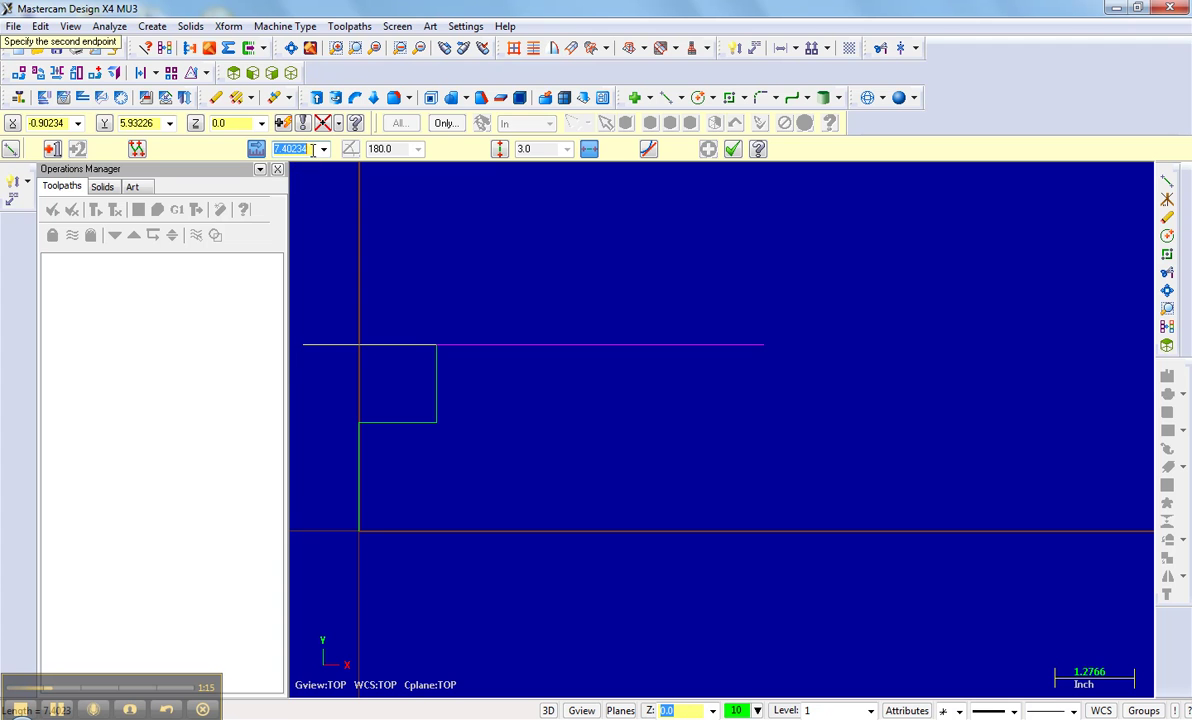
pyautogui.write('3')
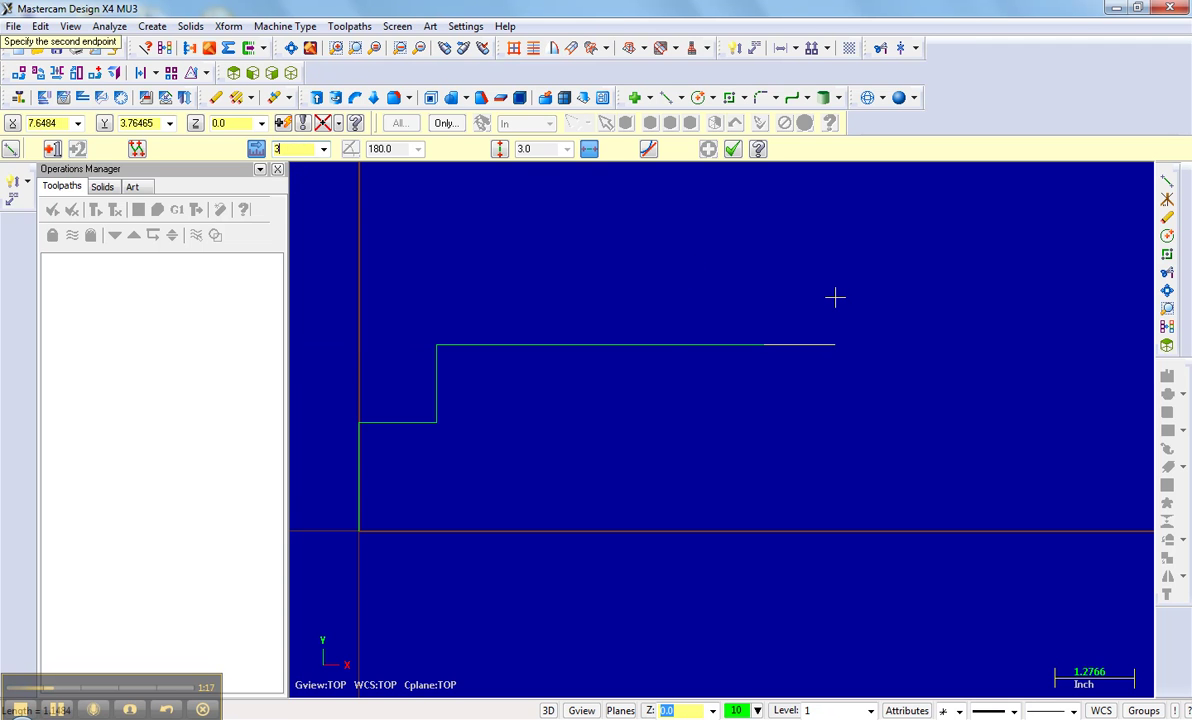
pyautogui.press('Return')
pyautogui.click(945, 354)
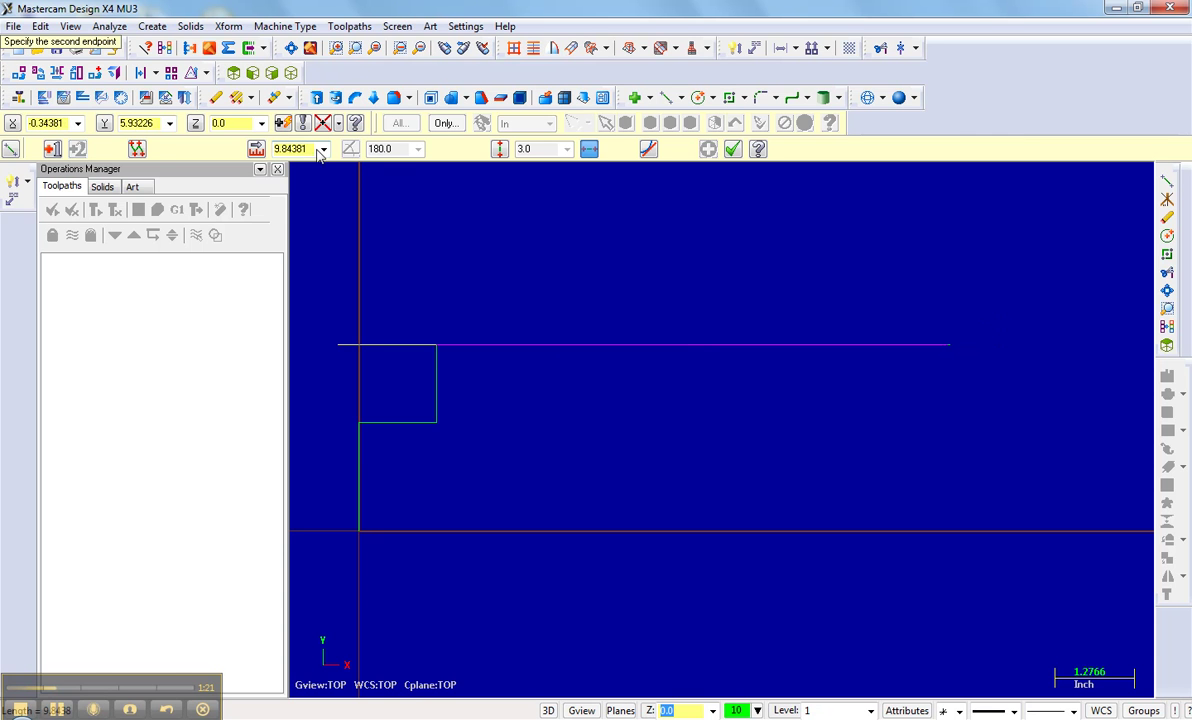
pyautogui.write('7/')
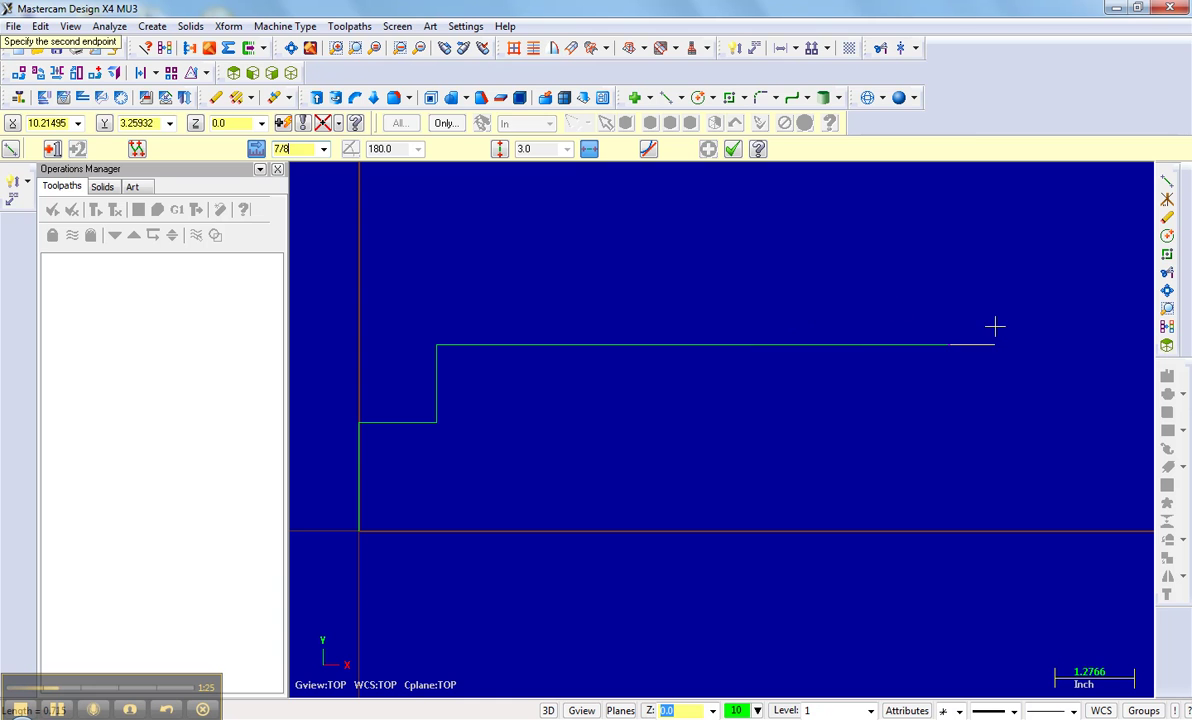
pyautogui.write('8')
pyautogui.press('Return')
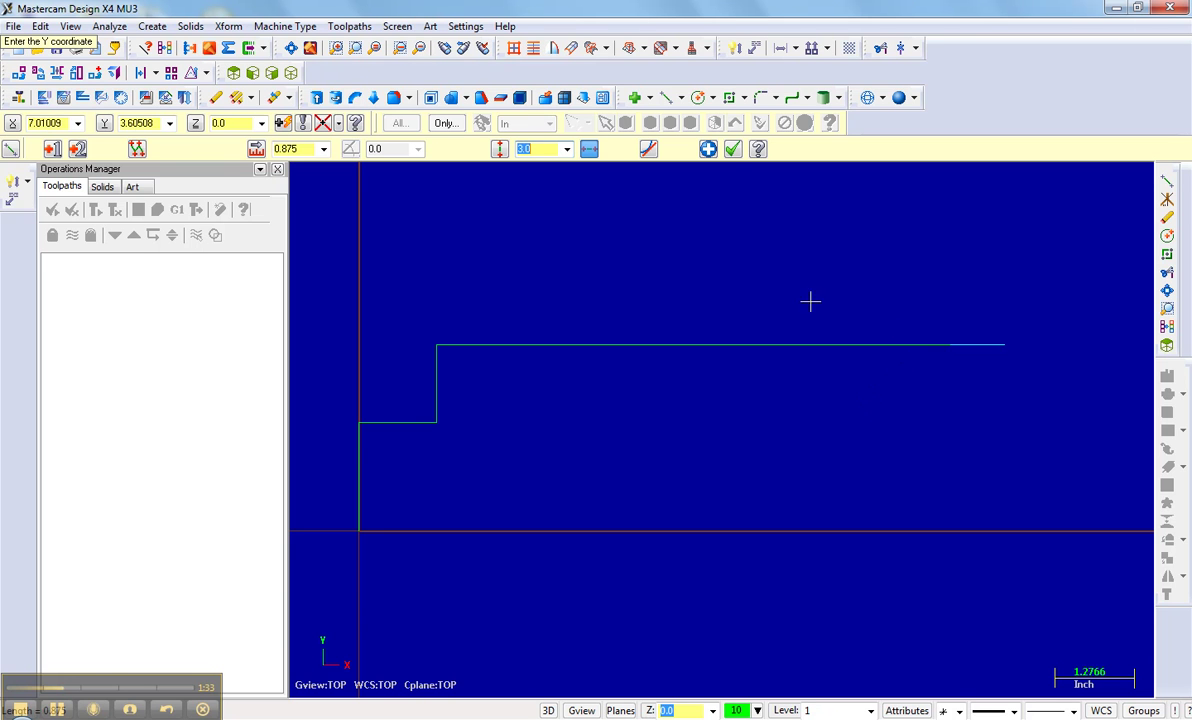
pyautogui.click(733, 150)
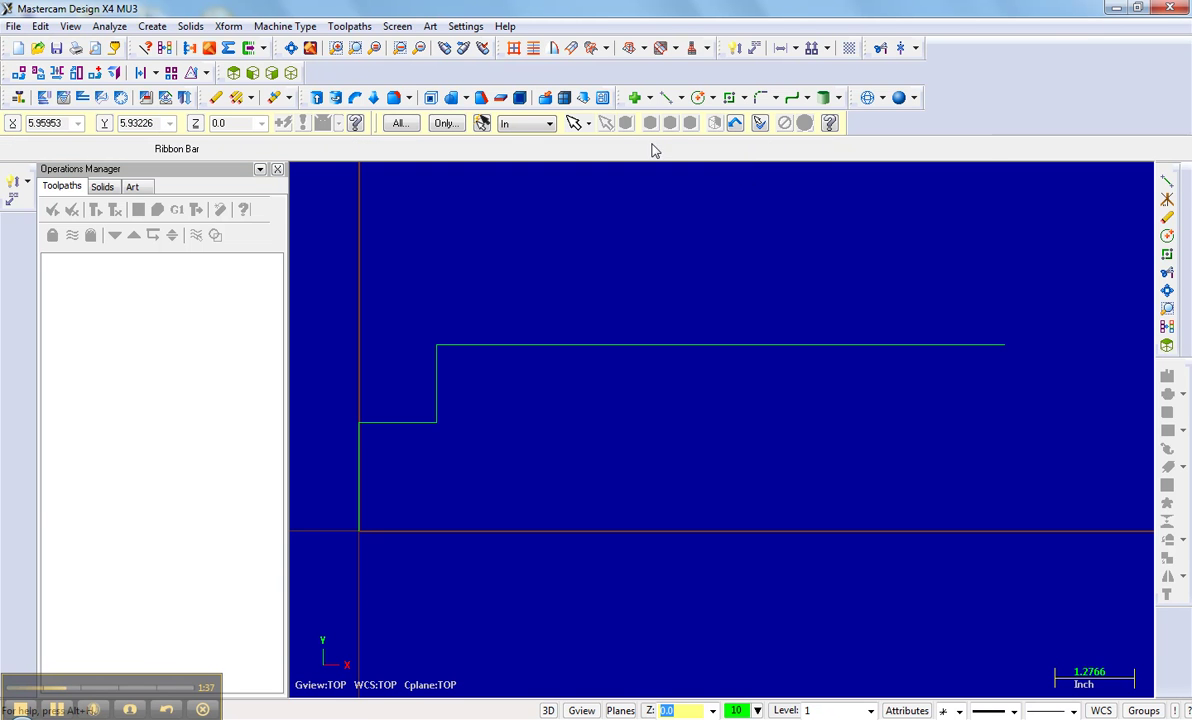
# - Draw a diameter-3 circle centred on the top edge
pyautogui.click(152, 26)
pyautogui.moveTo(168, 86)
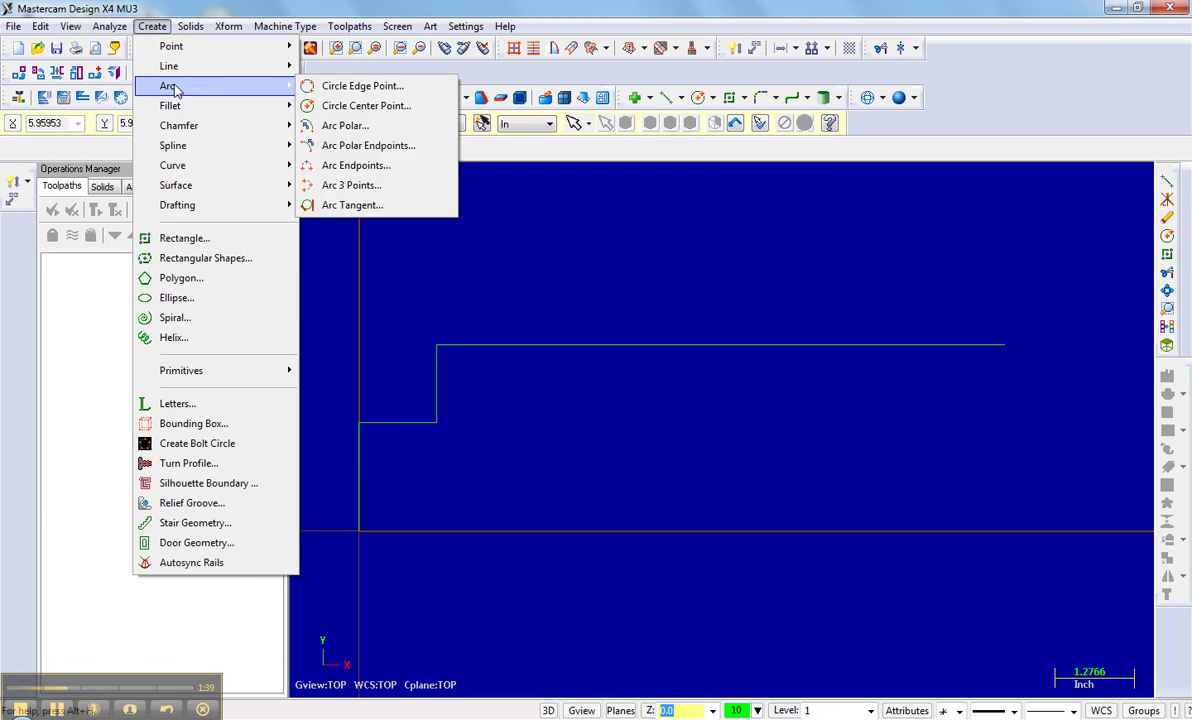
pyautogui.click(372, 105)
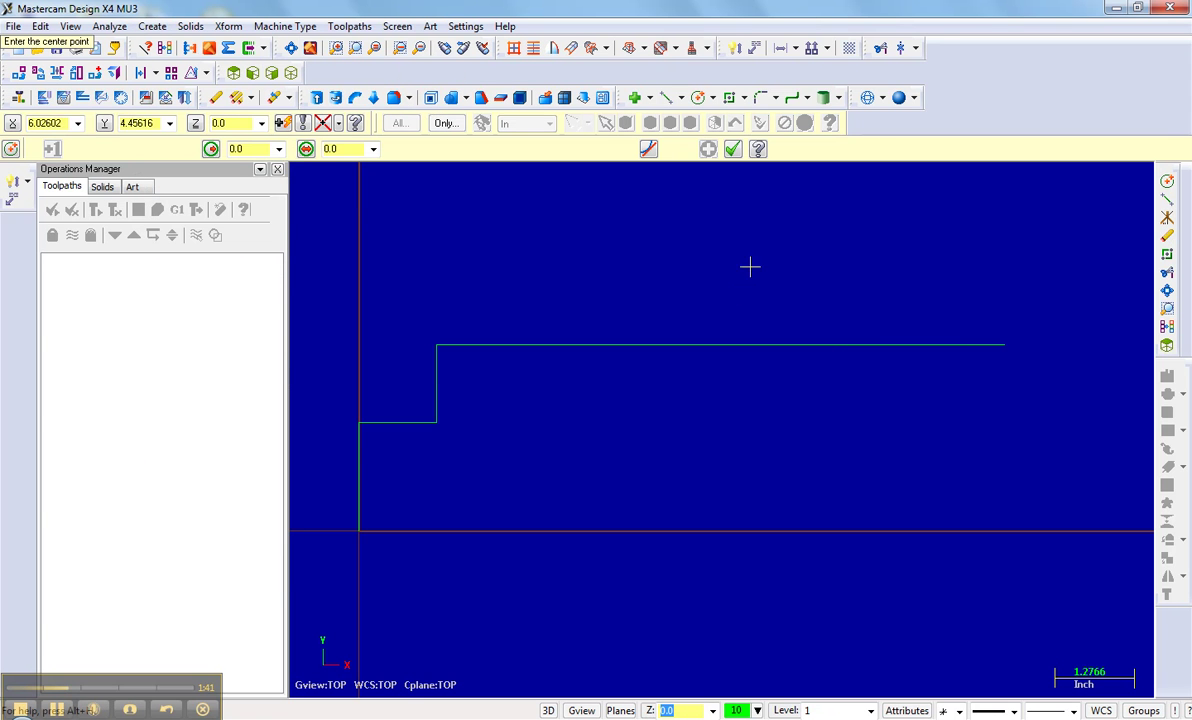
pyautogui.click(856, 346)
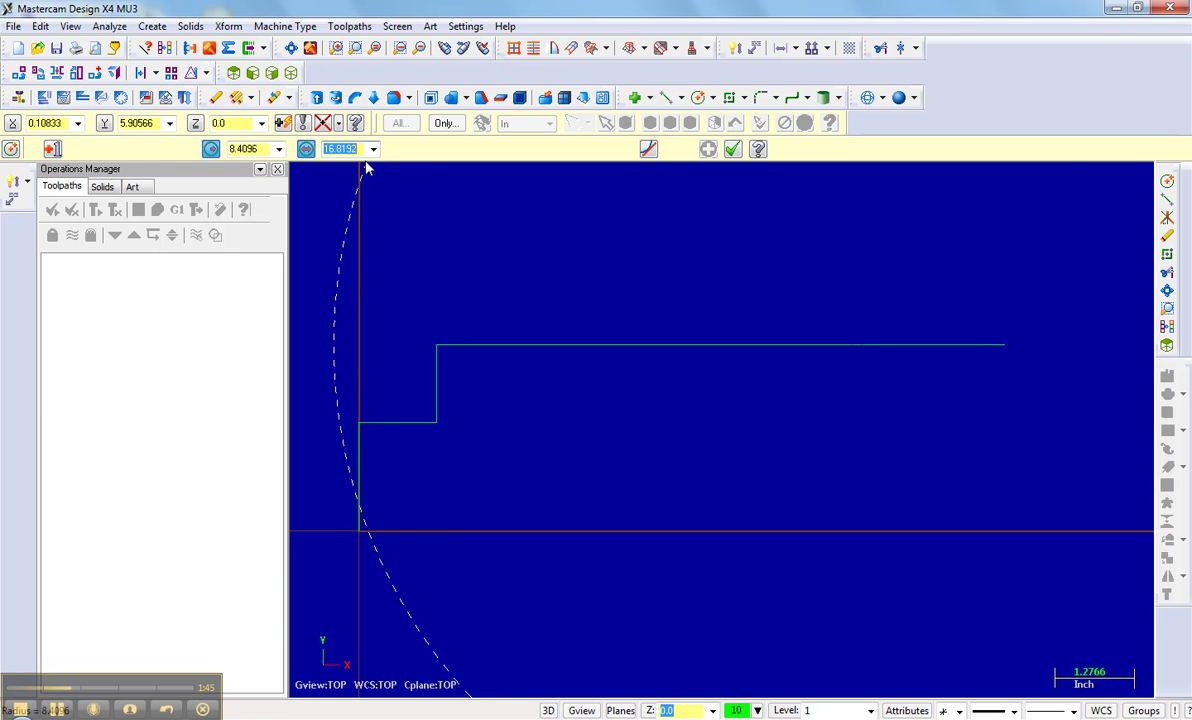
pyautogui.write('3')
pyautogui.press('Return')
pyautogui.click(601, 238)
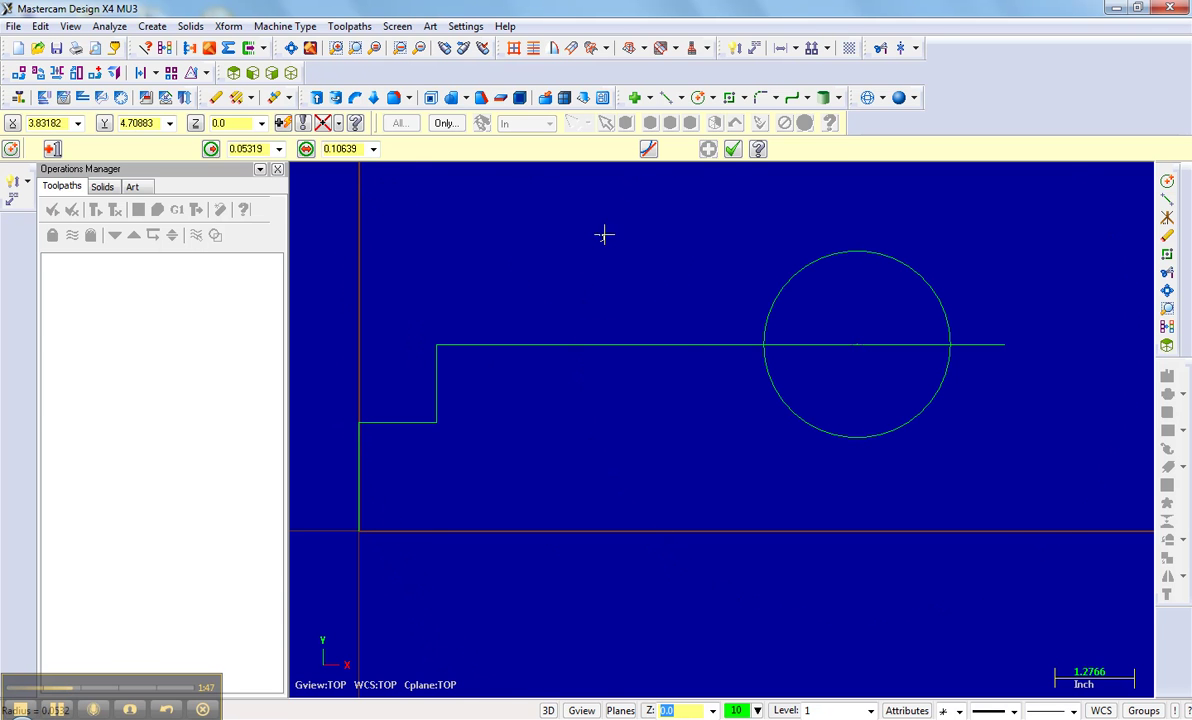
pyautogui.click(730, 150)
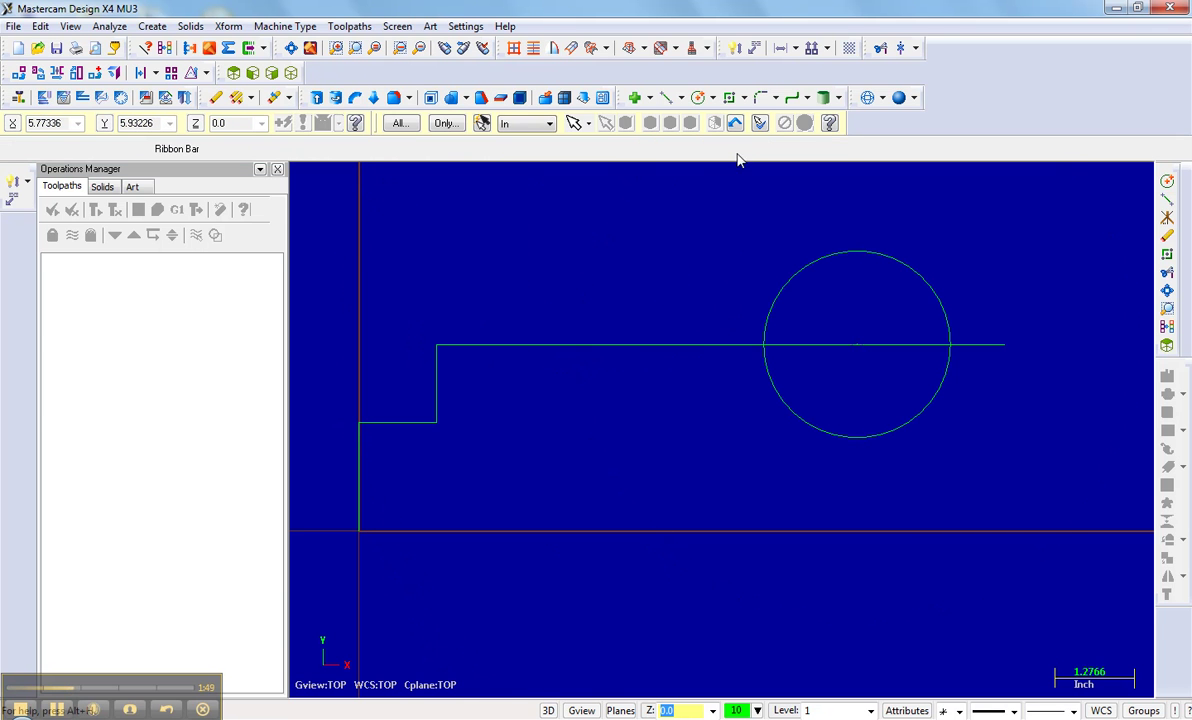
# - Trim away the circle's upper half and delete the chord segment across the groove
pyautogui.click(881, 47)
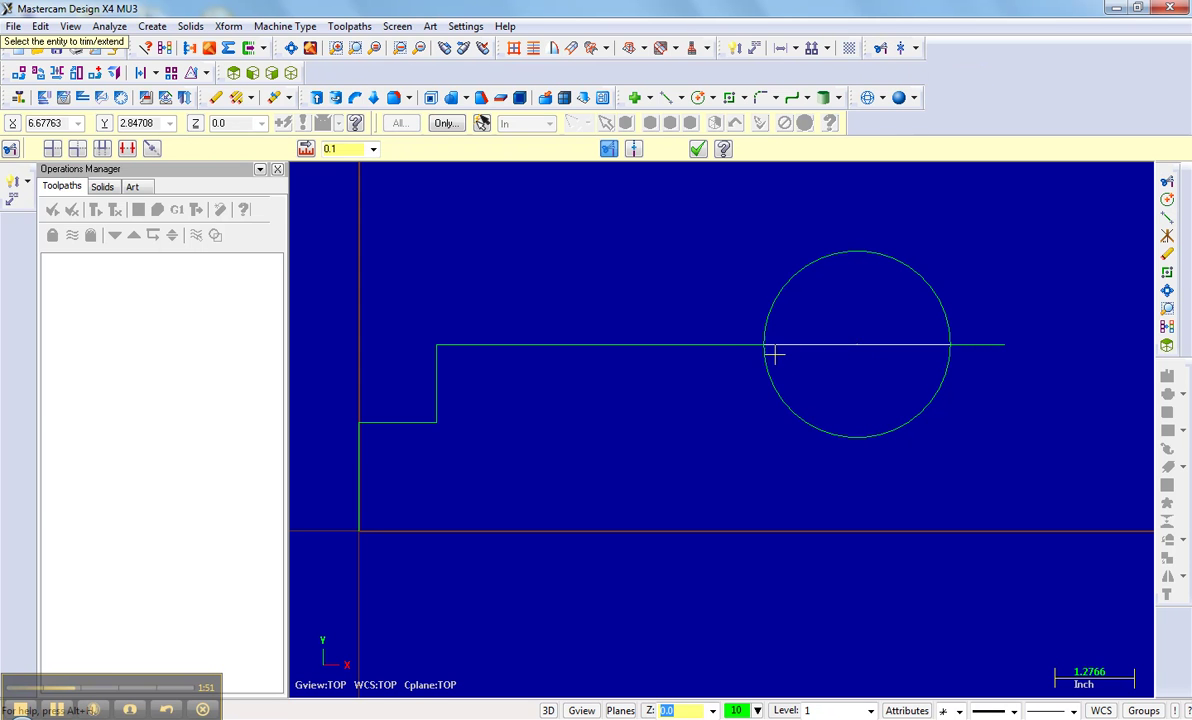
pyautogui.click(806, 349)
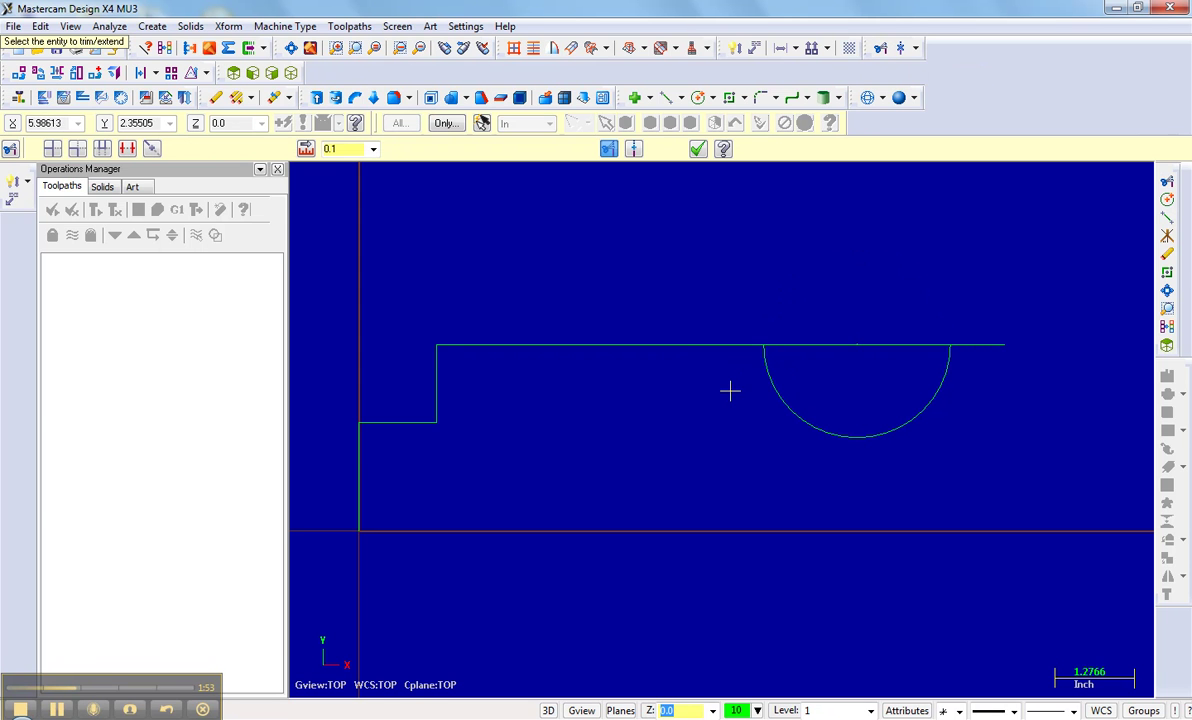
pyautogui.click(698, 150)
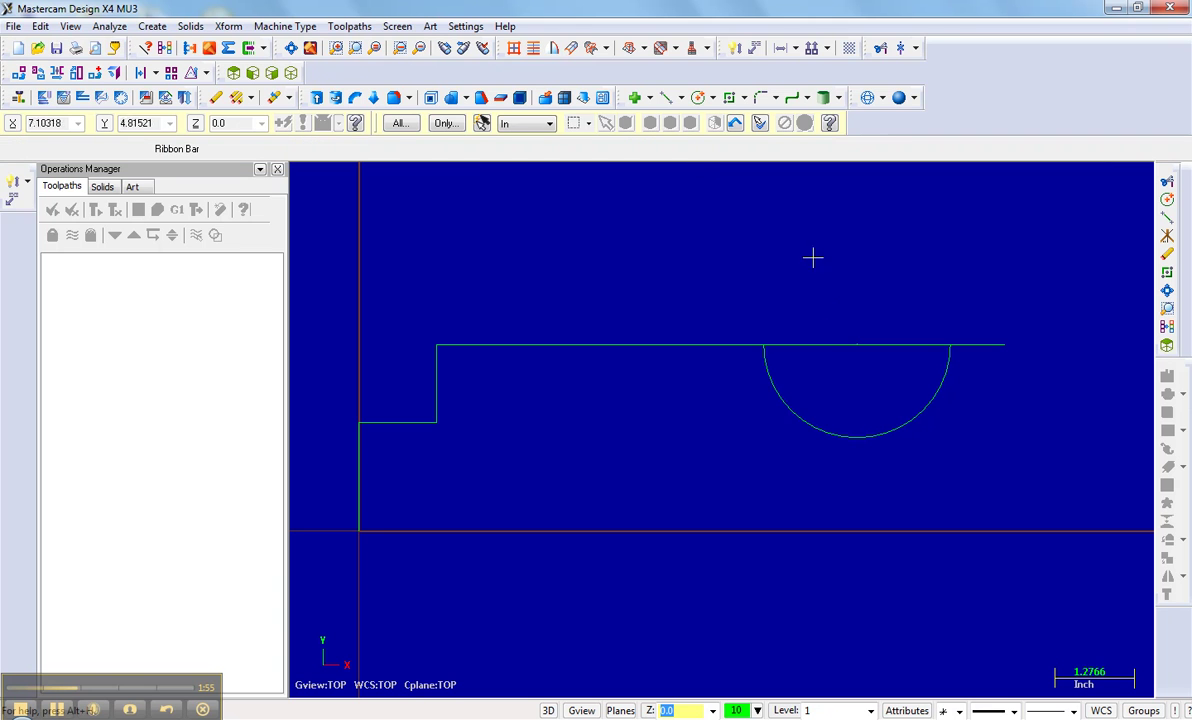
pyautogui.click(821, 342)
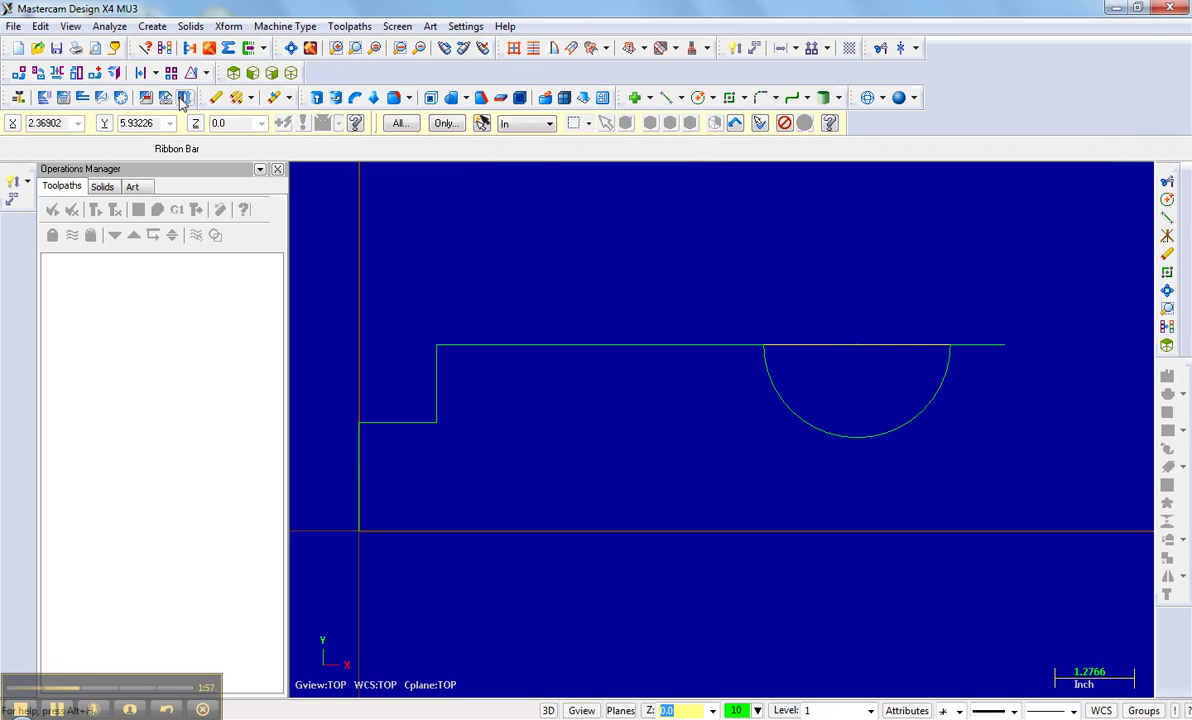
pyautogui.click(215, 99)
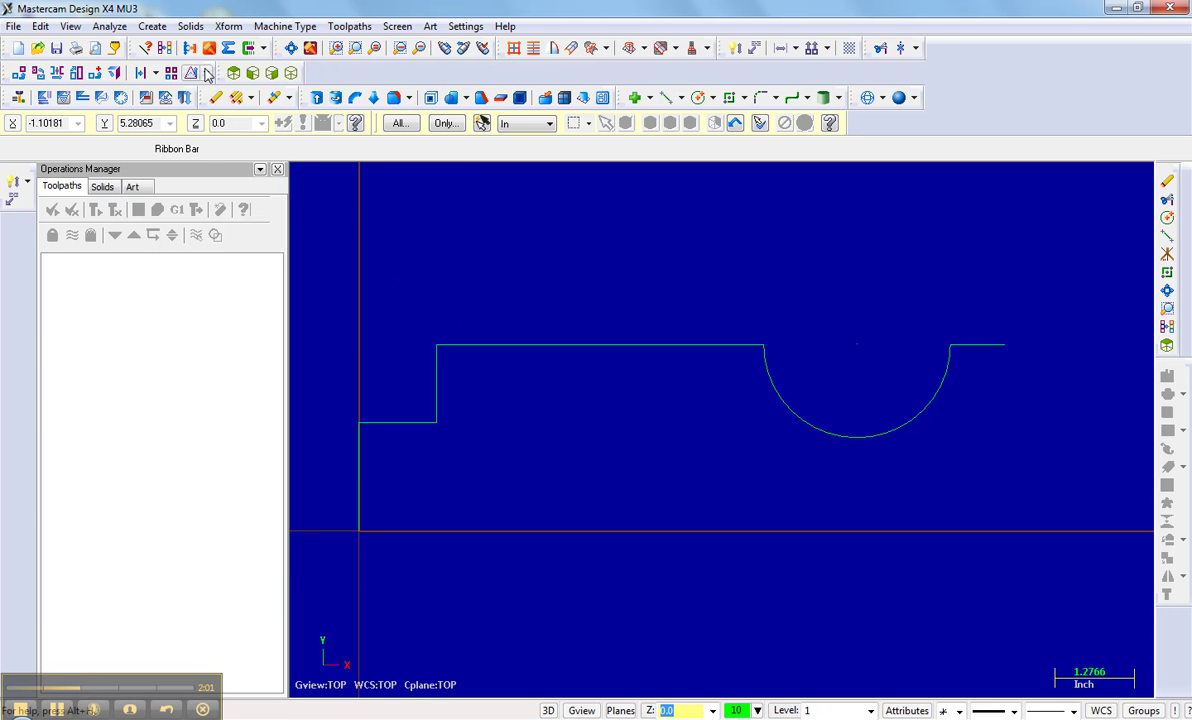
# - Draw a 45° chamfer from the left-edge corner to the top edge and delete the old step lines
pyautogui.click(152, 26)
pyautogui.moveTo(169, 66)
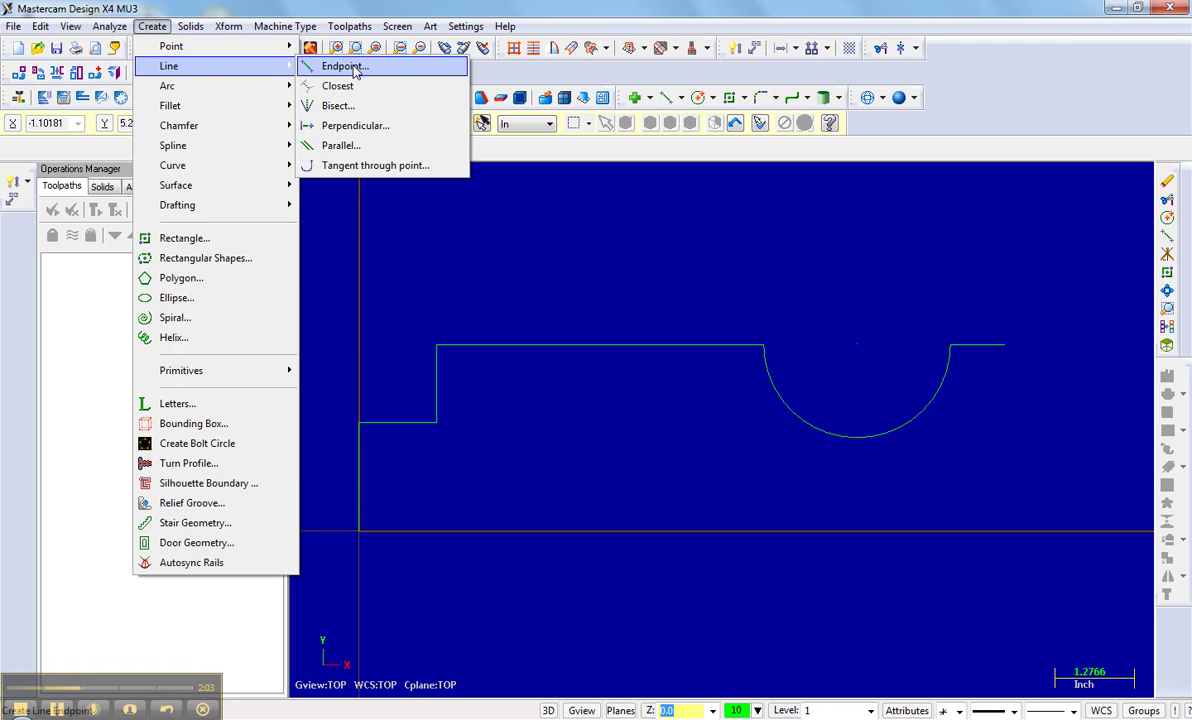
pyautogui.click(335, 66)
pyautogui.click(360, 422)
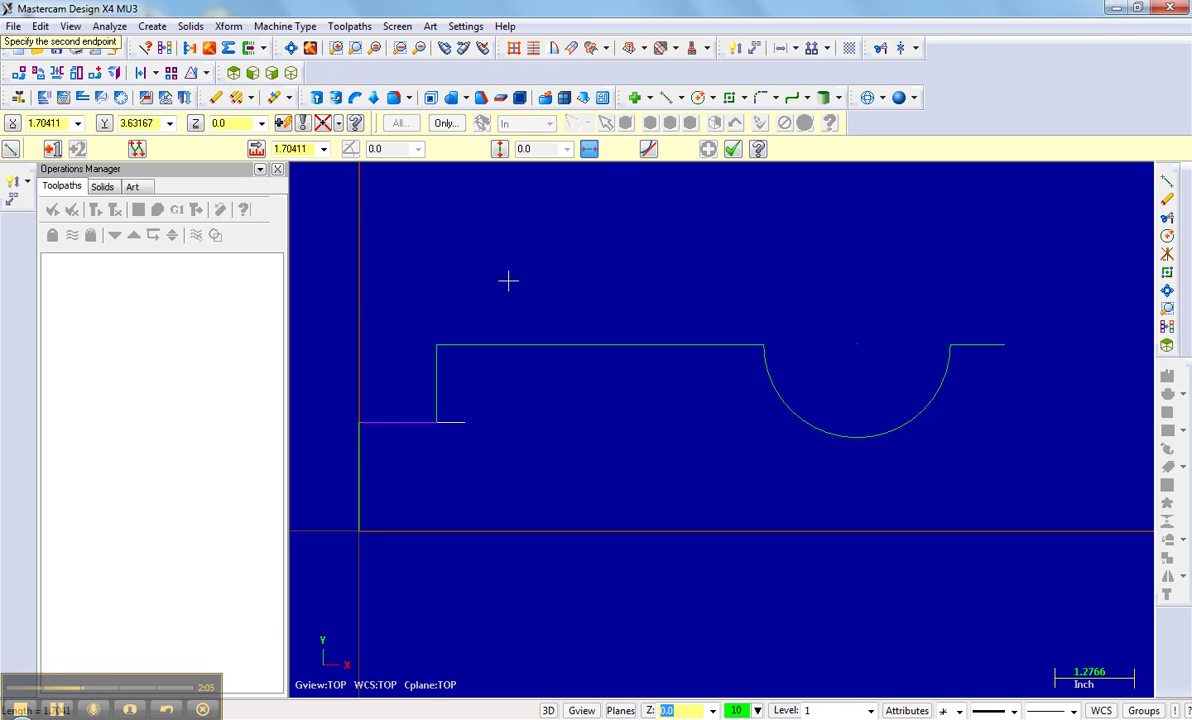
pyautogui.click(437, 352)
pyautogui.click(732, 150)
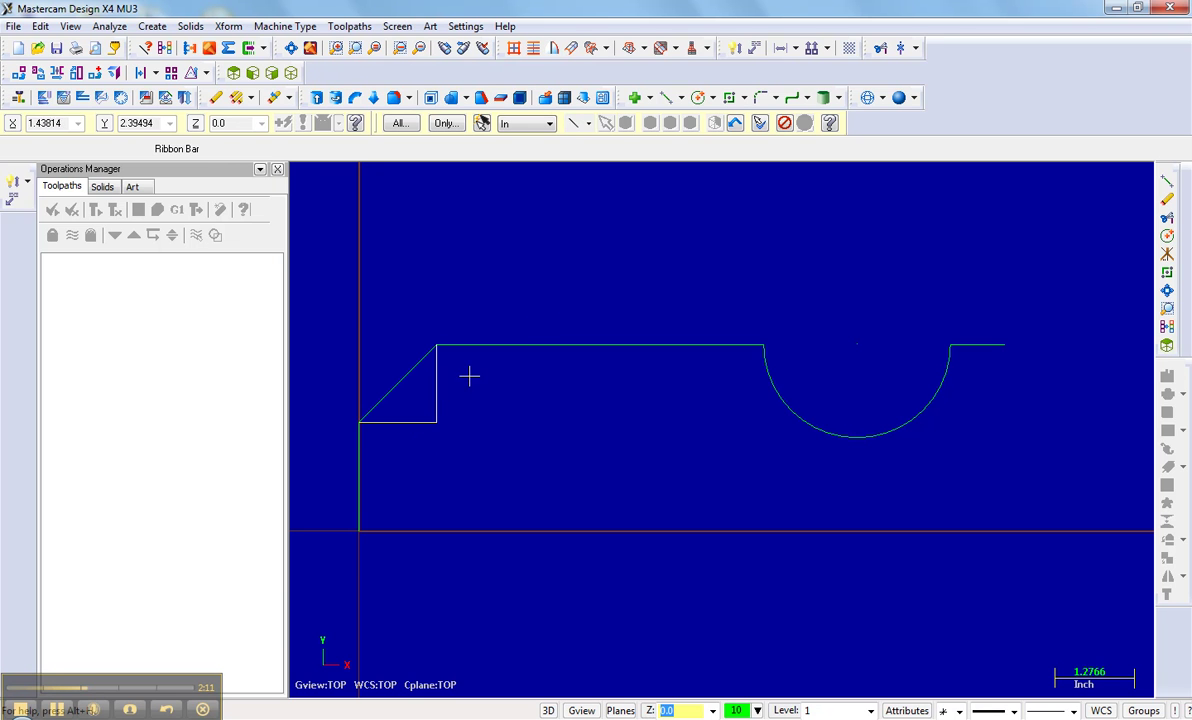
pyautogui.click(214, 99)
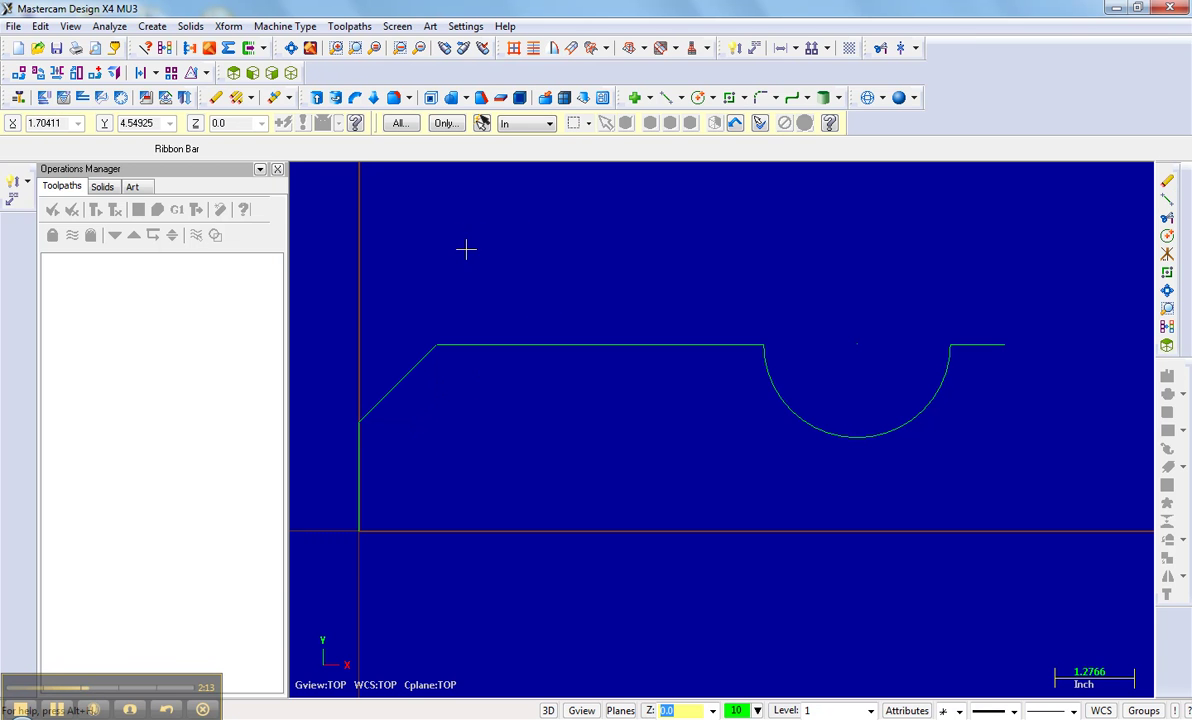
pyautogui.click(152, 26)
pyautogui.moveTo(168, 66)
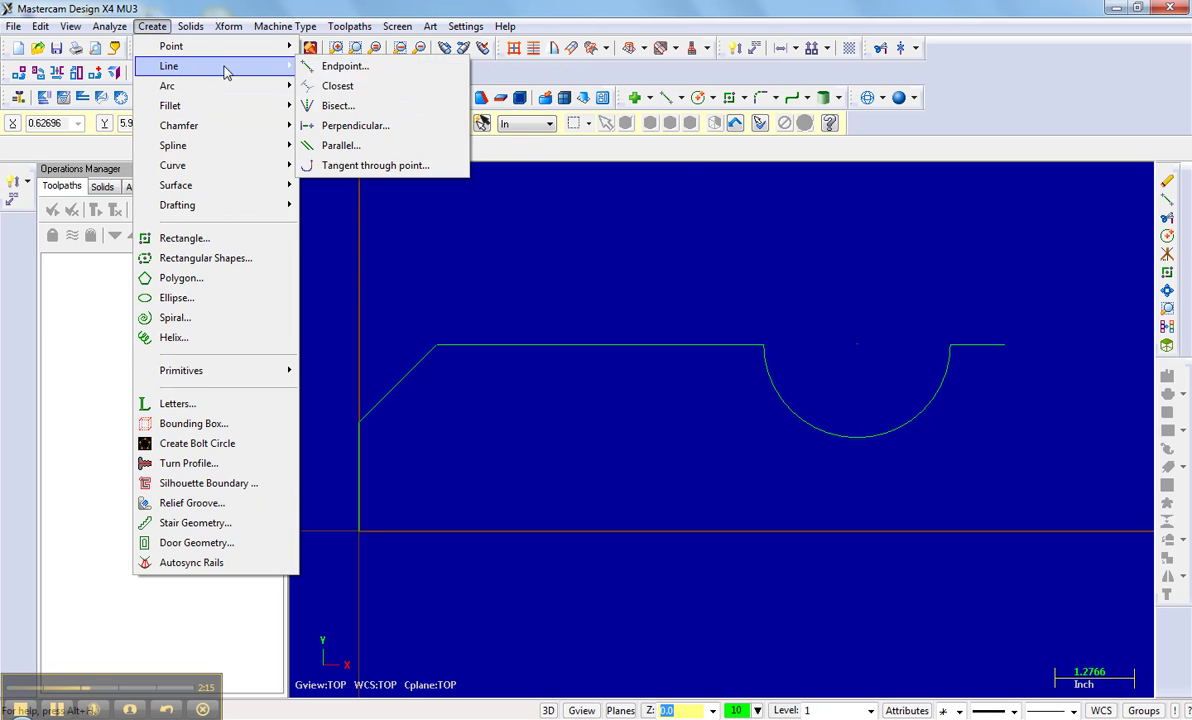
pyautogui.click(372, 66)
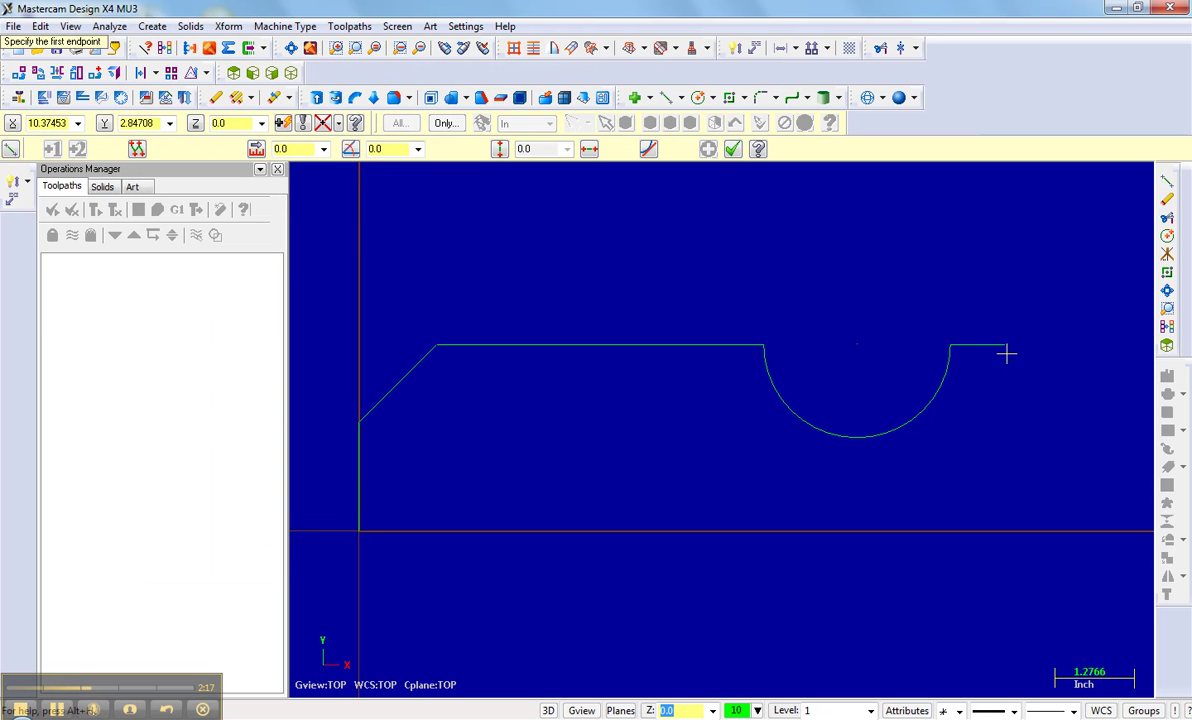
pyautogui.click(1006, 348)
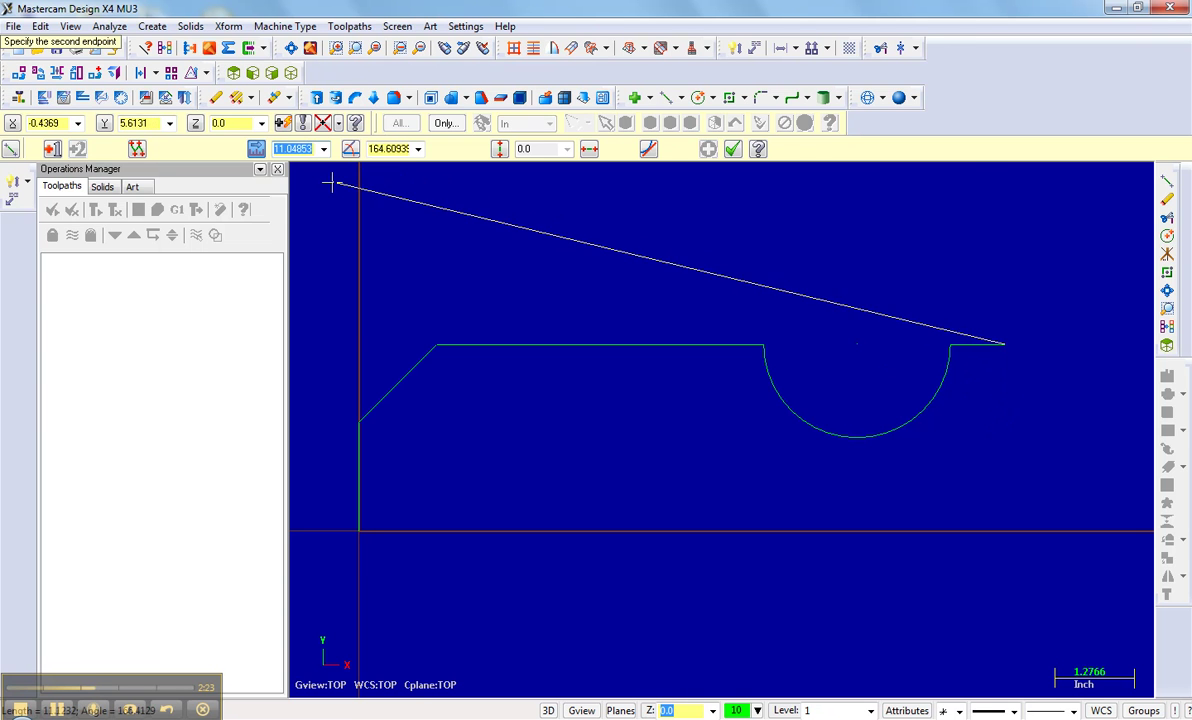
pyautogui.write('2')
pyautogui.press('Return')
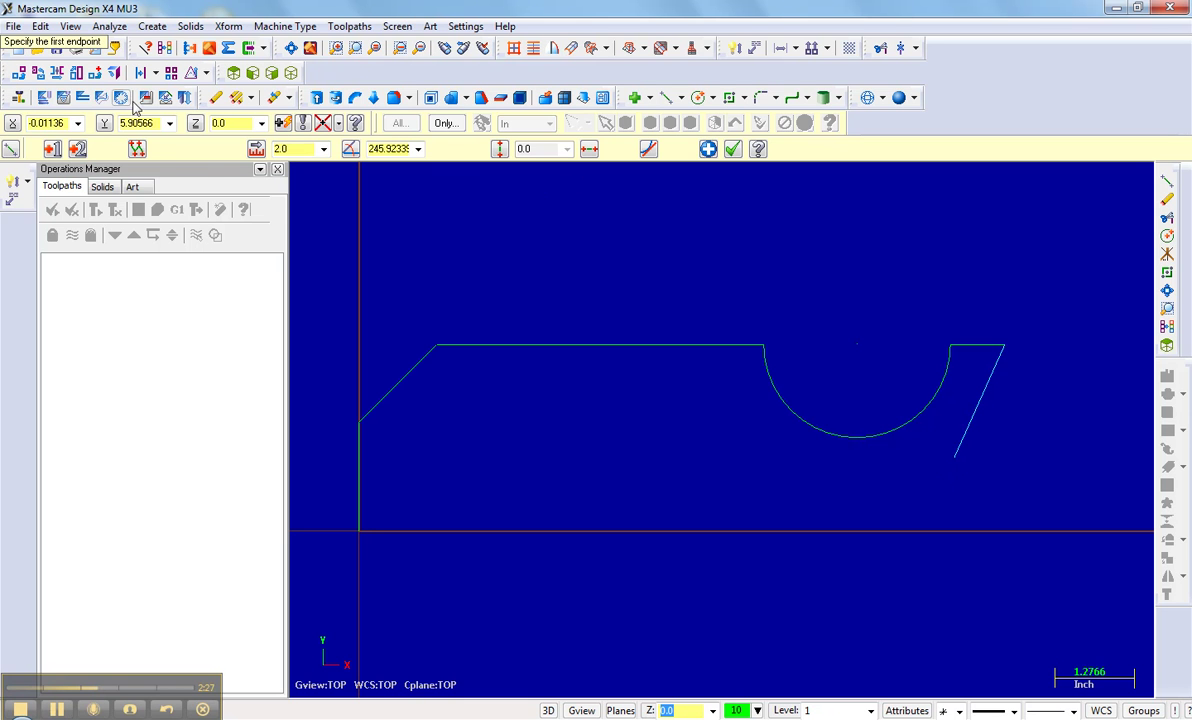
pyautogui.press('Escape')
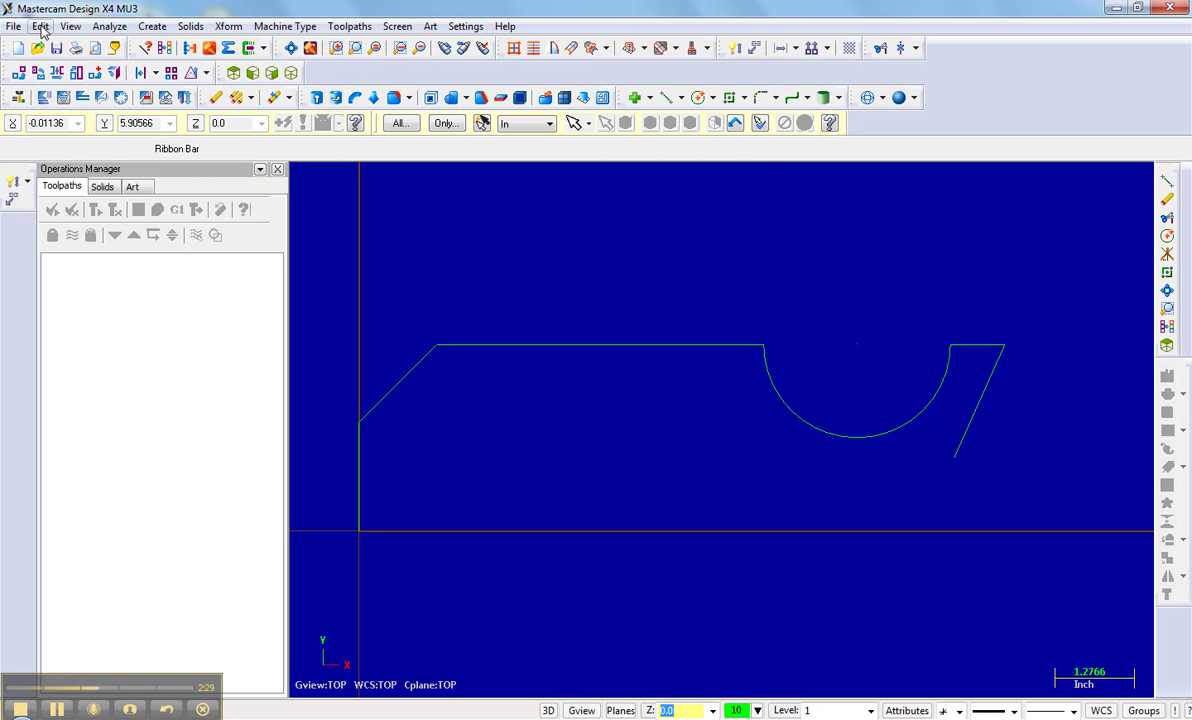
pyautogui.click(40, 26)
pyautogui.click(66, 48)
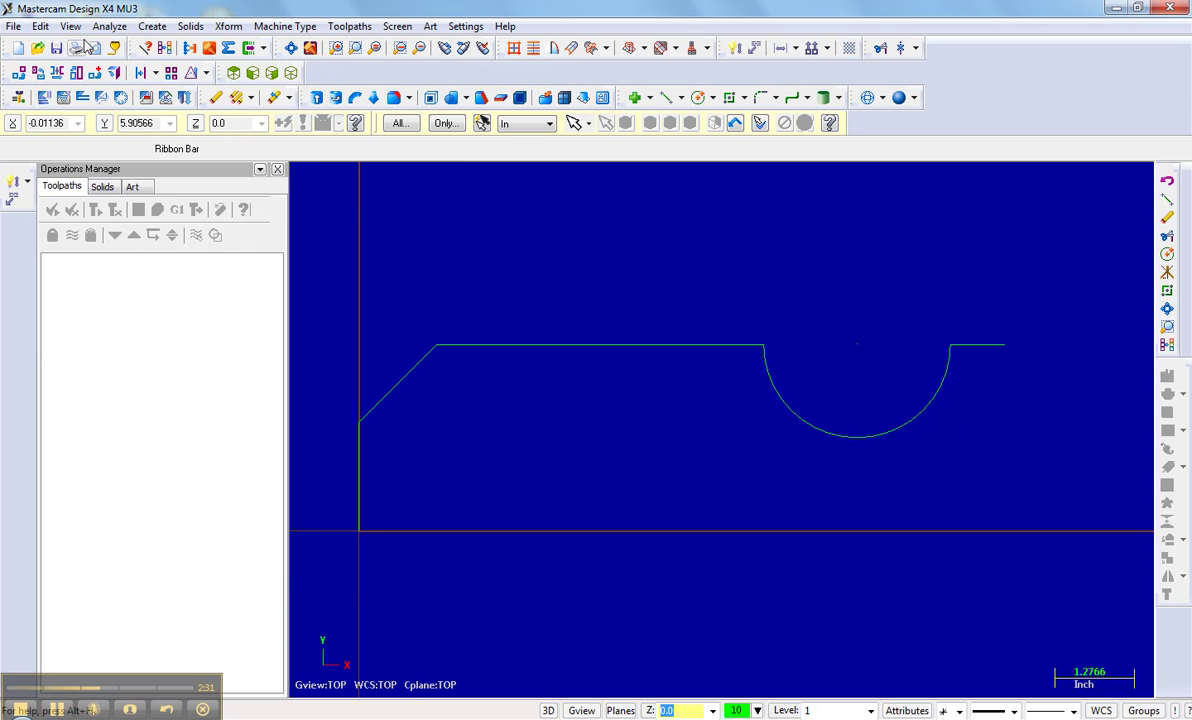
pyautogui.click(152, 26)
# - Drop a 2-inch vertical line from the top edge's right end
pyautogui.click(400, 70)
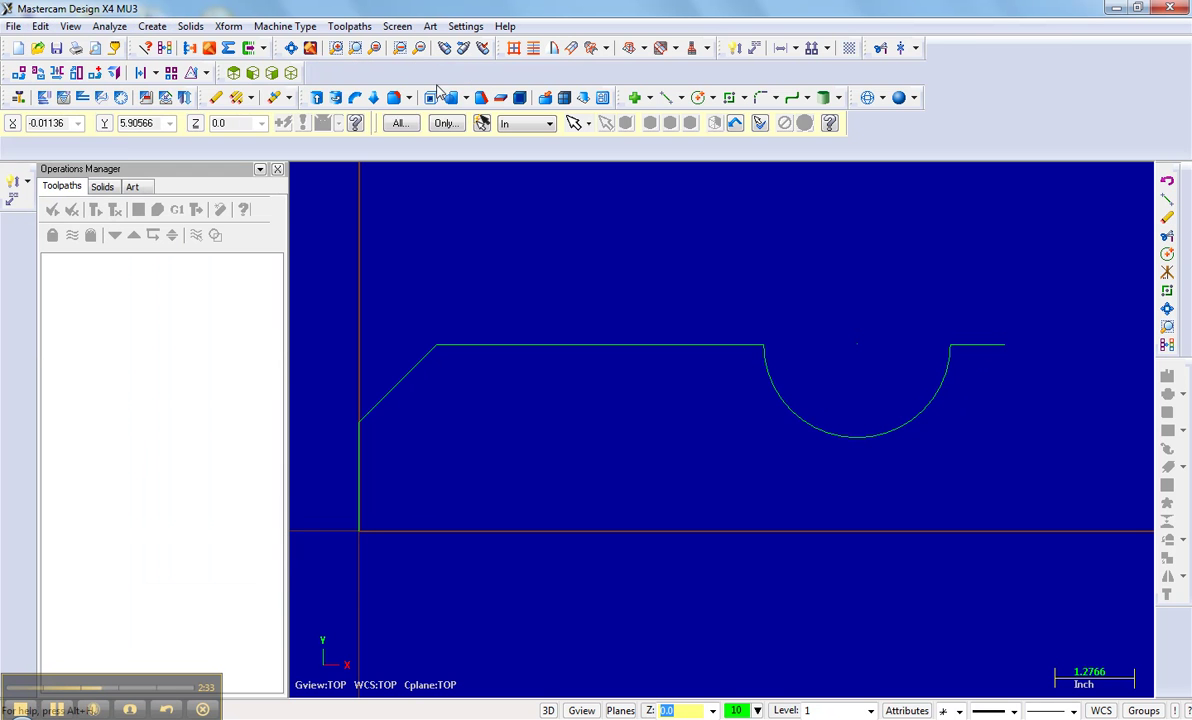
pyautogui.click(1006, 347)
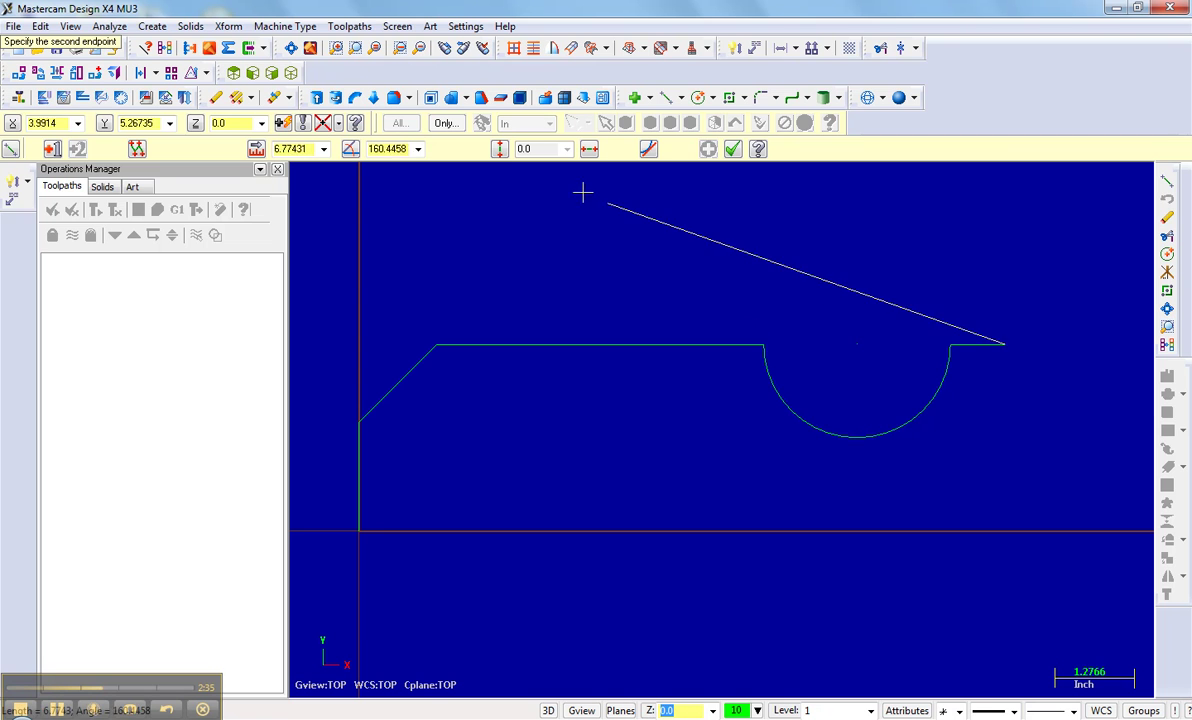
pyautogui.click(499, 148)
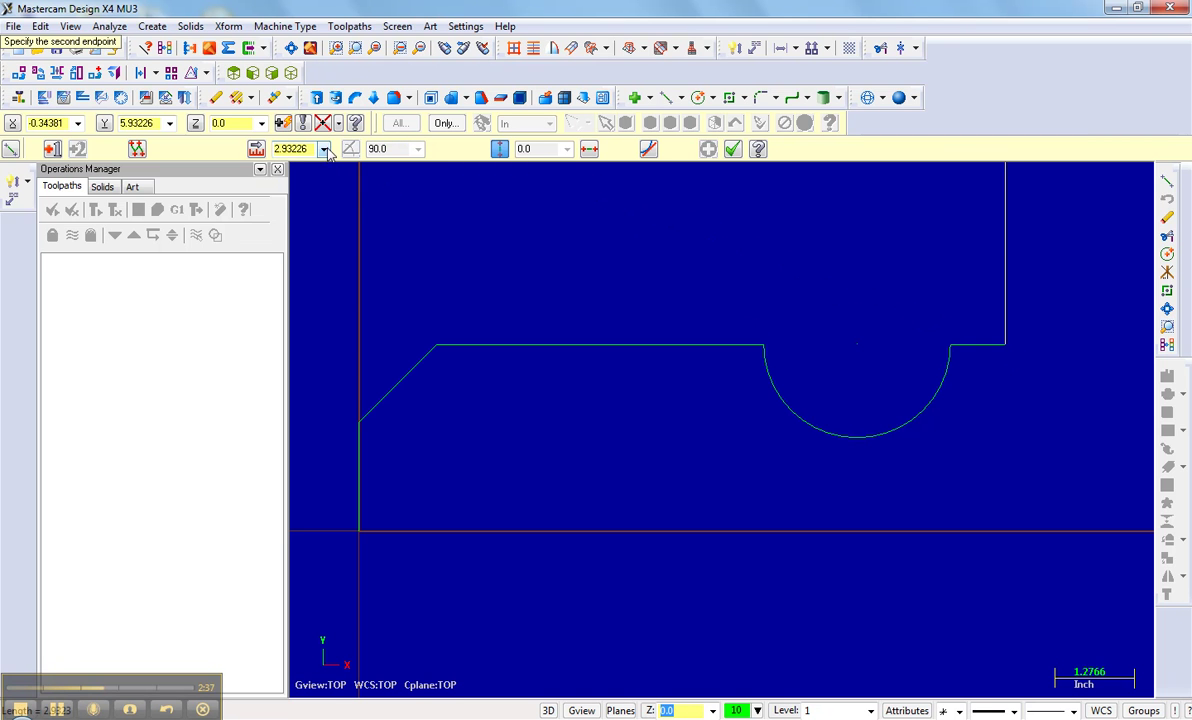
pyautogui.click(323, 148)
pyautogui.click(316, 172)
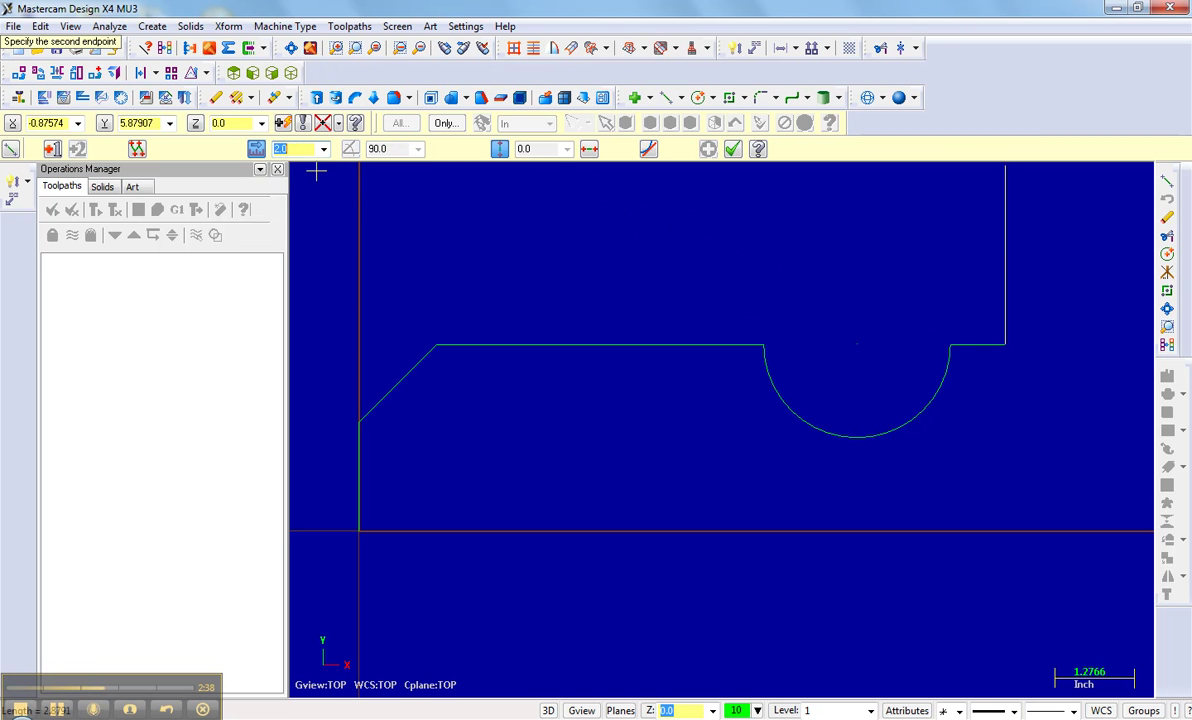
pyautogui.click(1062, 453)
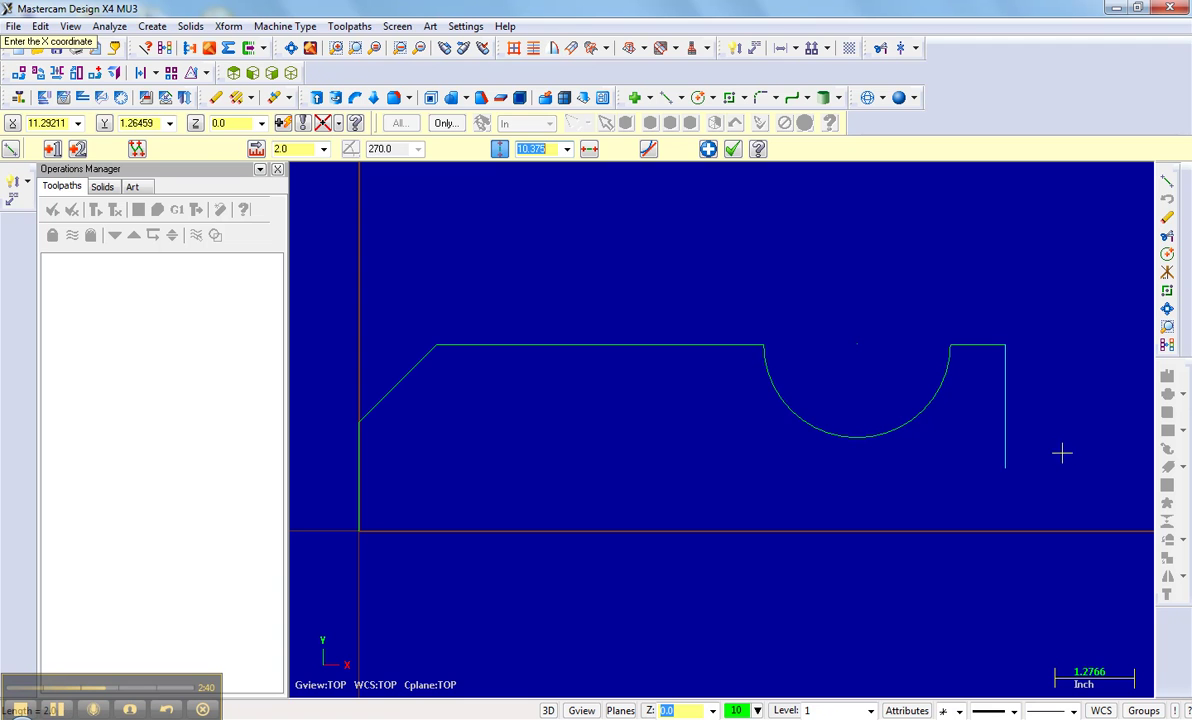
# - Draw a 1.25-inch horizontal line stepping inward from the lower end
pyautogui.click(1008, 470)
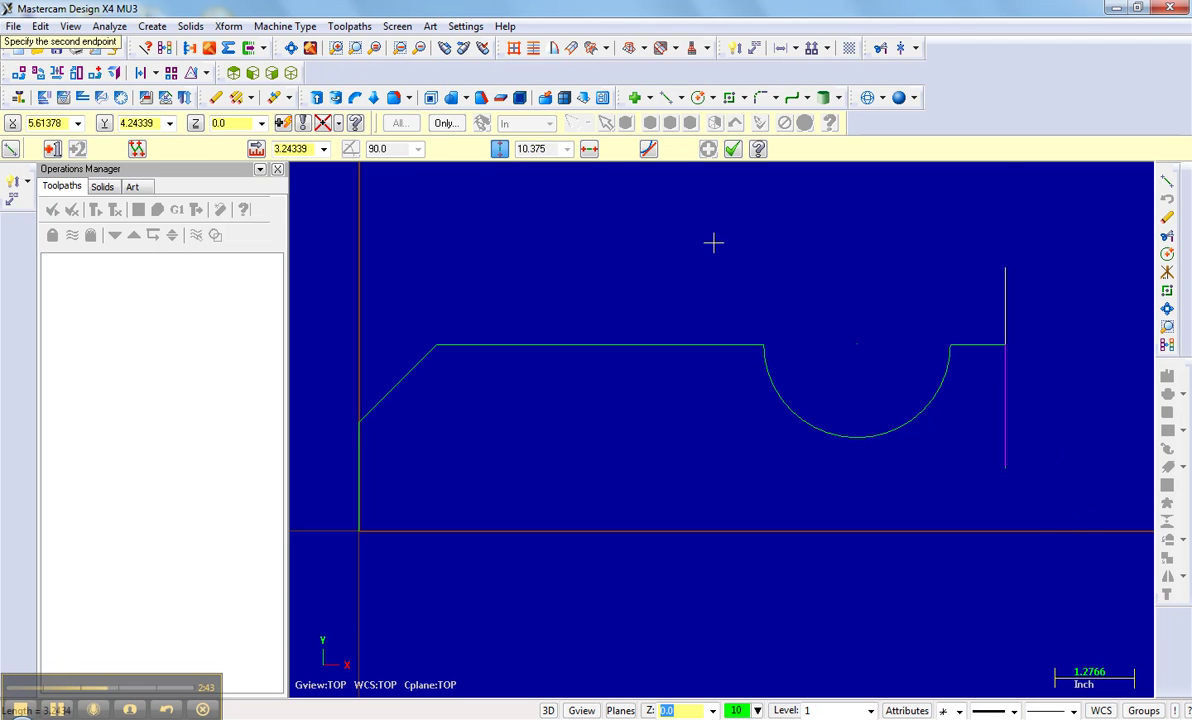
pyautogui.click(589, 148)
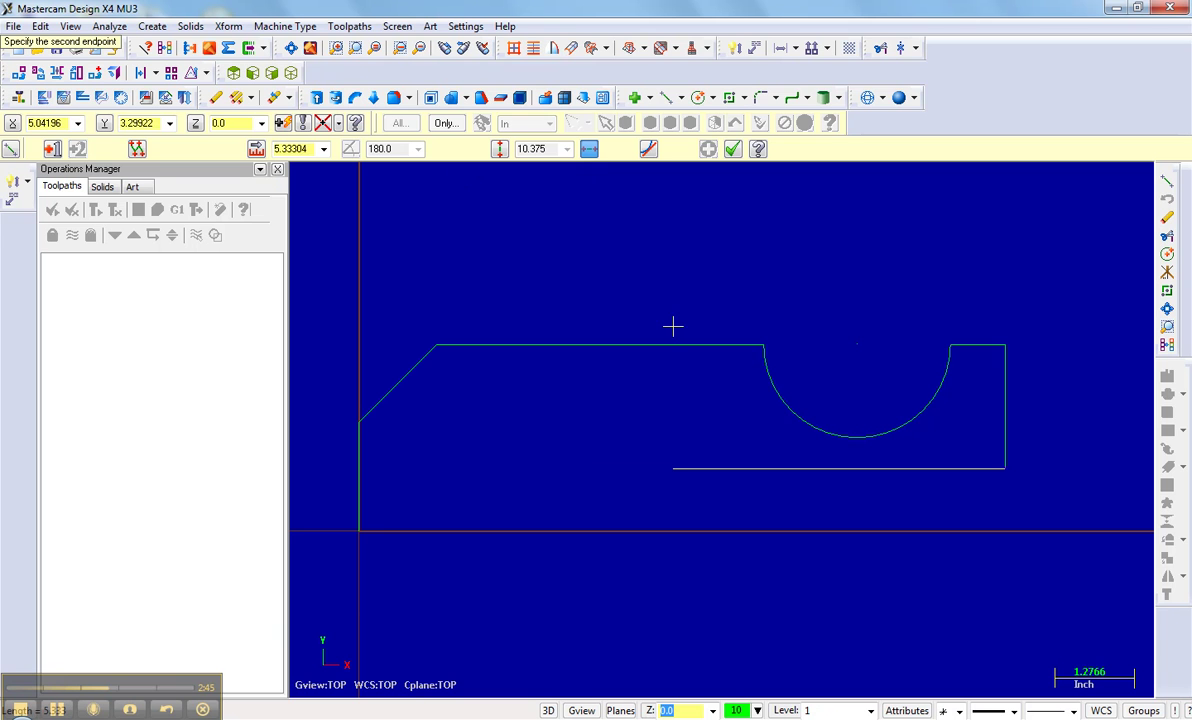
pyautogui.click(324, 149)
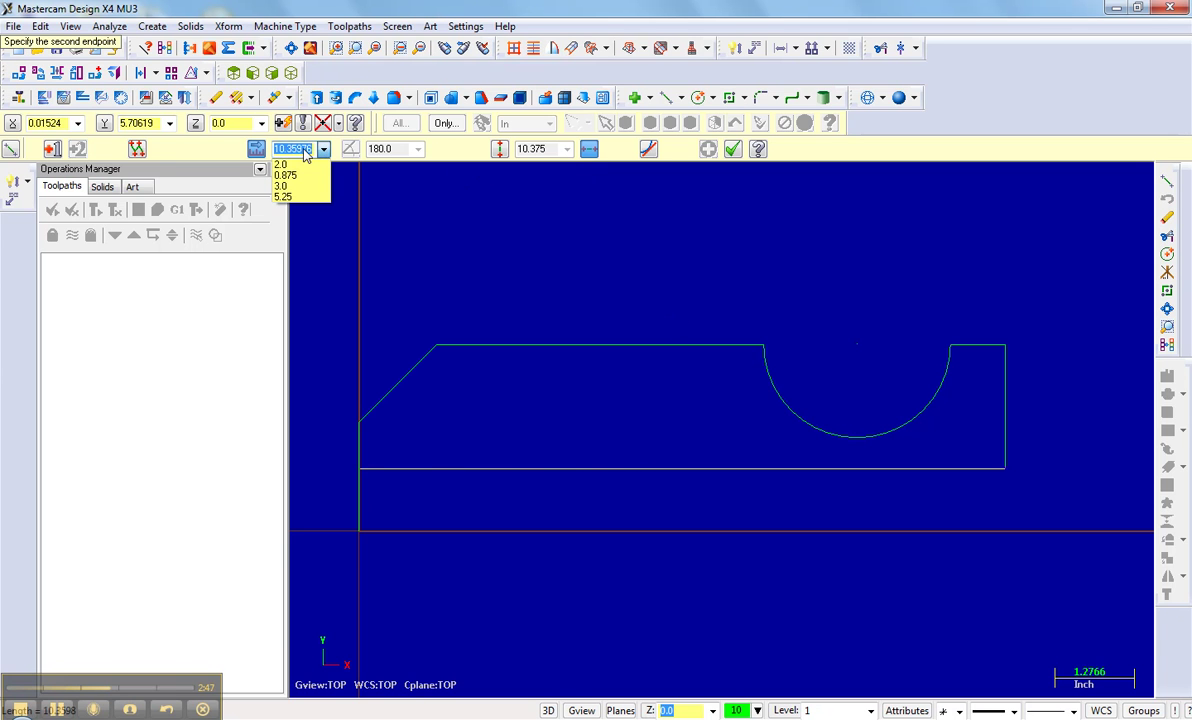
pyautogui.write('1 1/4')
pyautogui.press('Return')
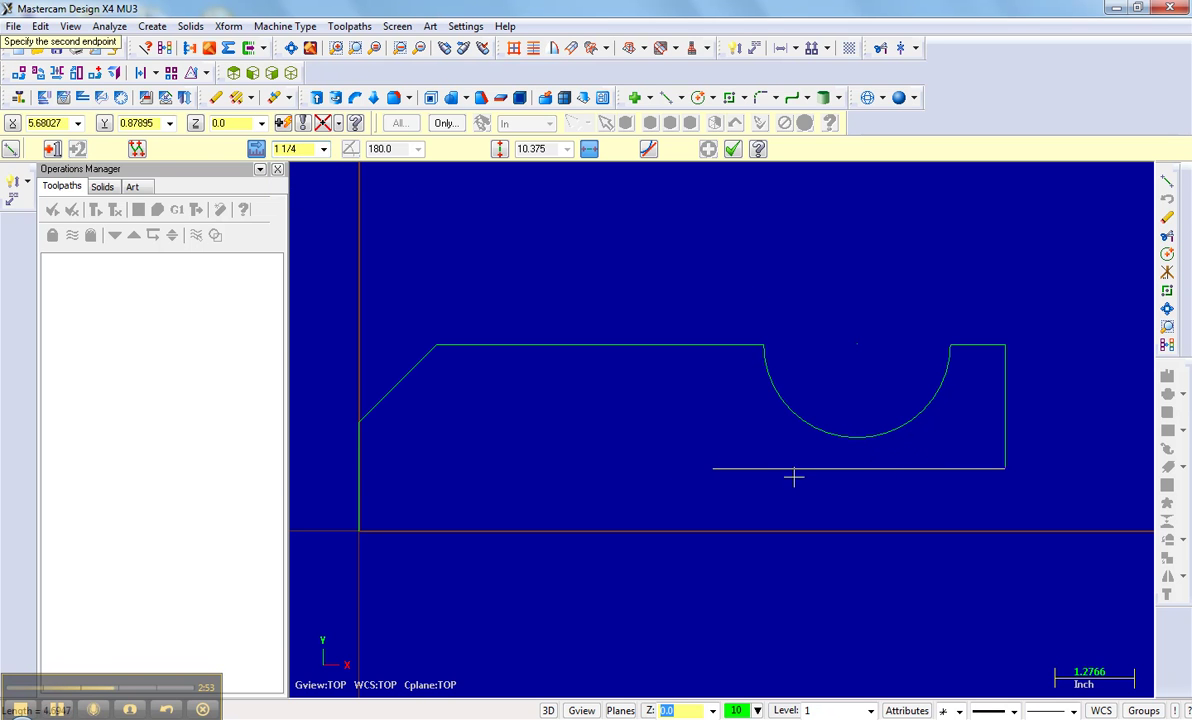
pyautogui.press('Return')
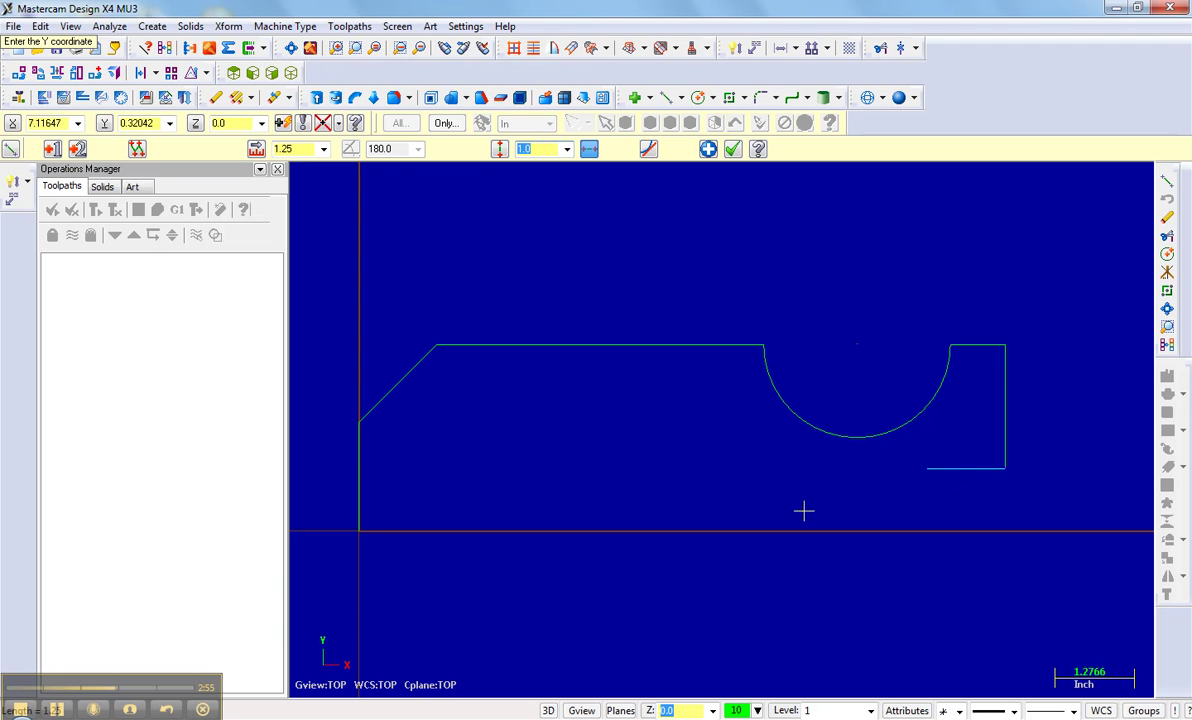
pyautogui.click(496, 150)
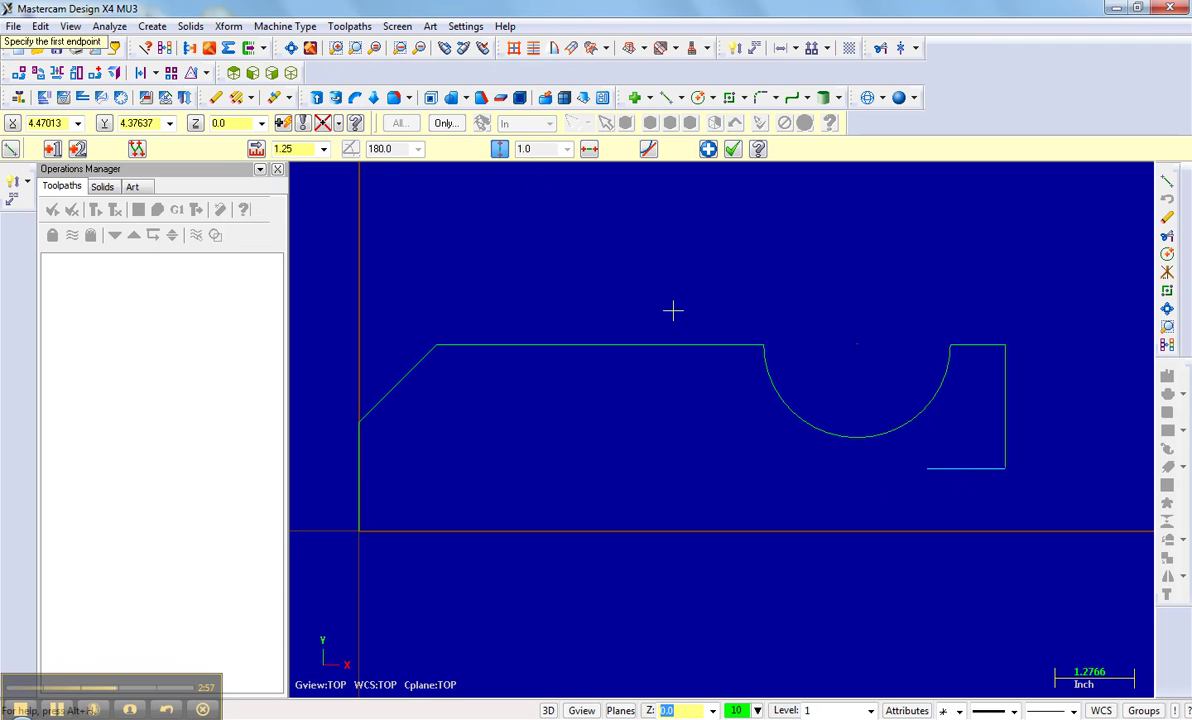
# - Draw a 1.25-inch vertical line down from the step past the baseline
pyautogui.click(922, 475)
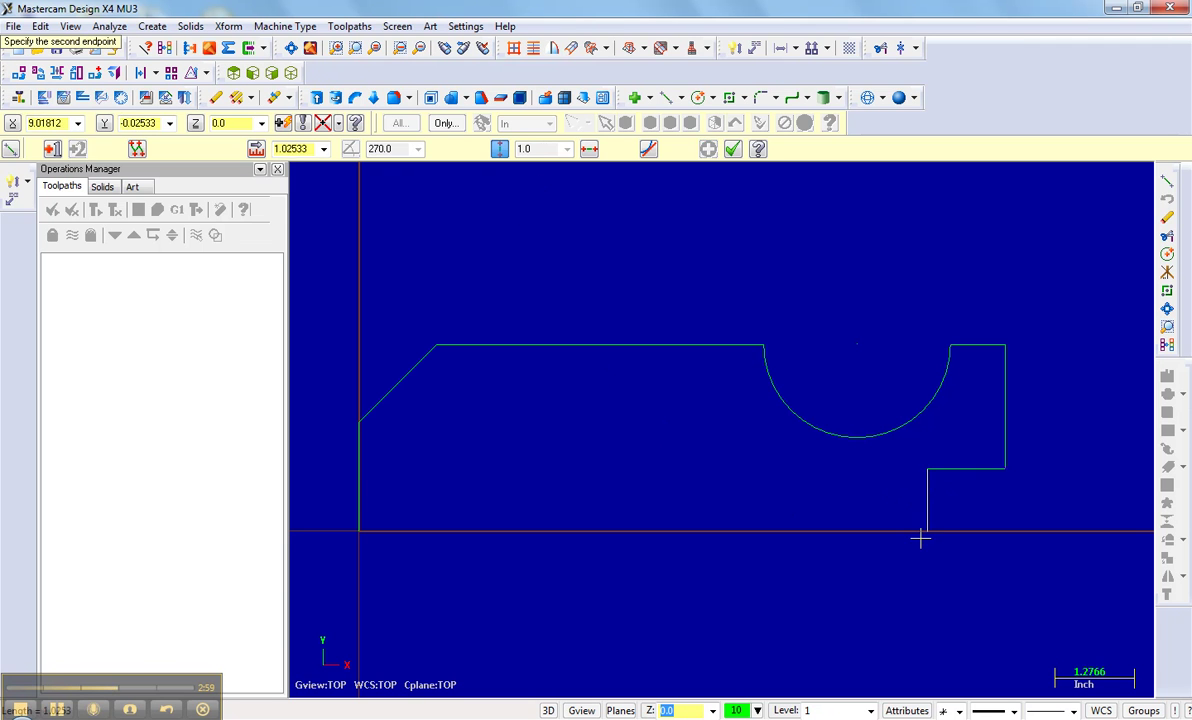
pyautogui.click(323, 148)
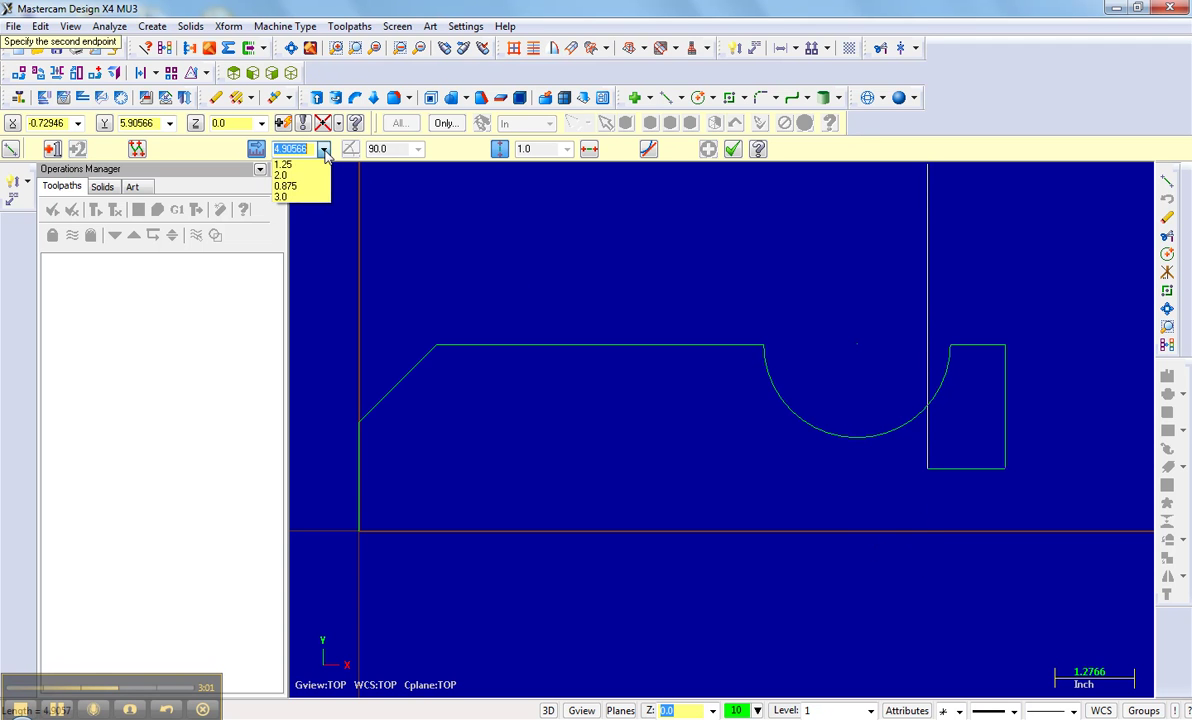
pyautogui.click(303, 168)
pyautogui.click(929, 572)
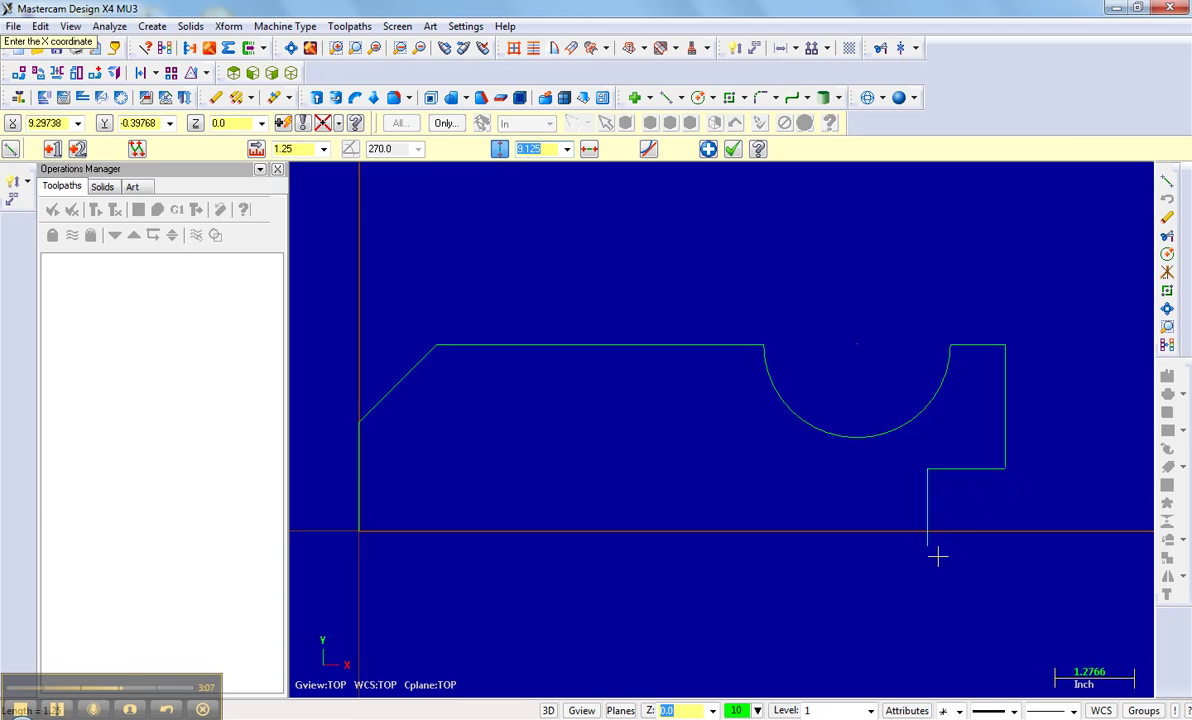
# - Draw a horizontal bottom line from the origin past the step
pyautogui.click(358, 536)
pyautogui.click(589, 150)
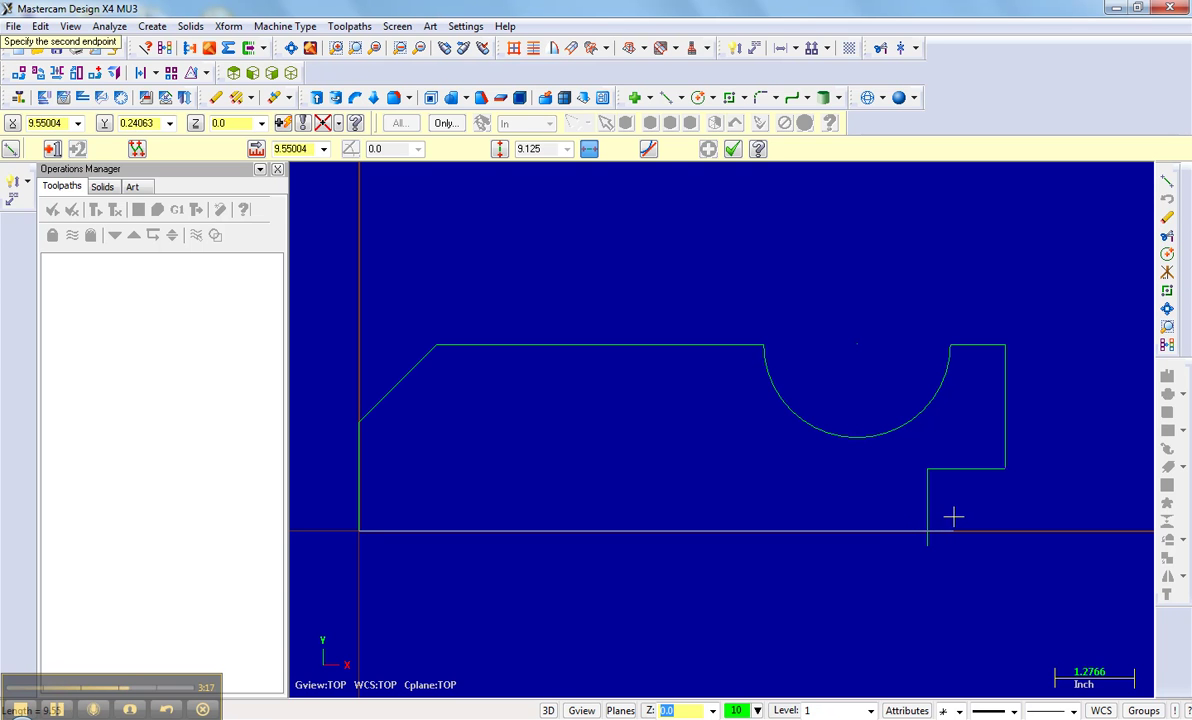
pyautogui.click(956, 519)
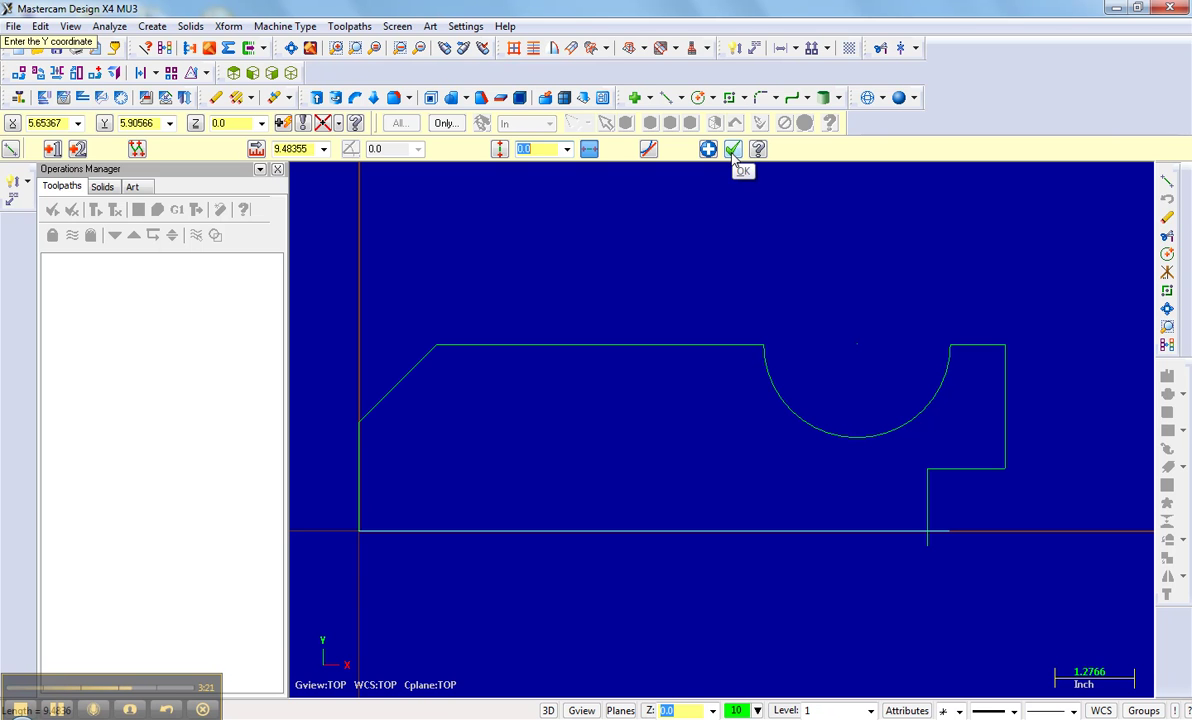
pyautogui.click(733, 150)
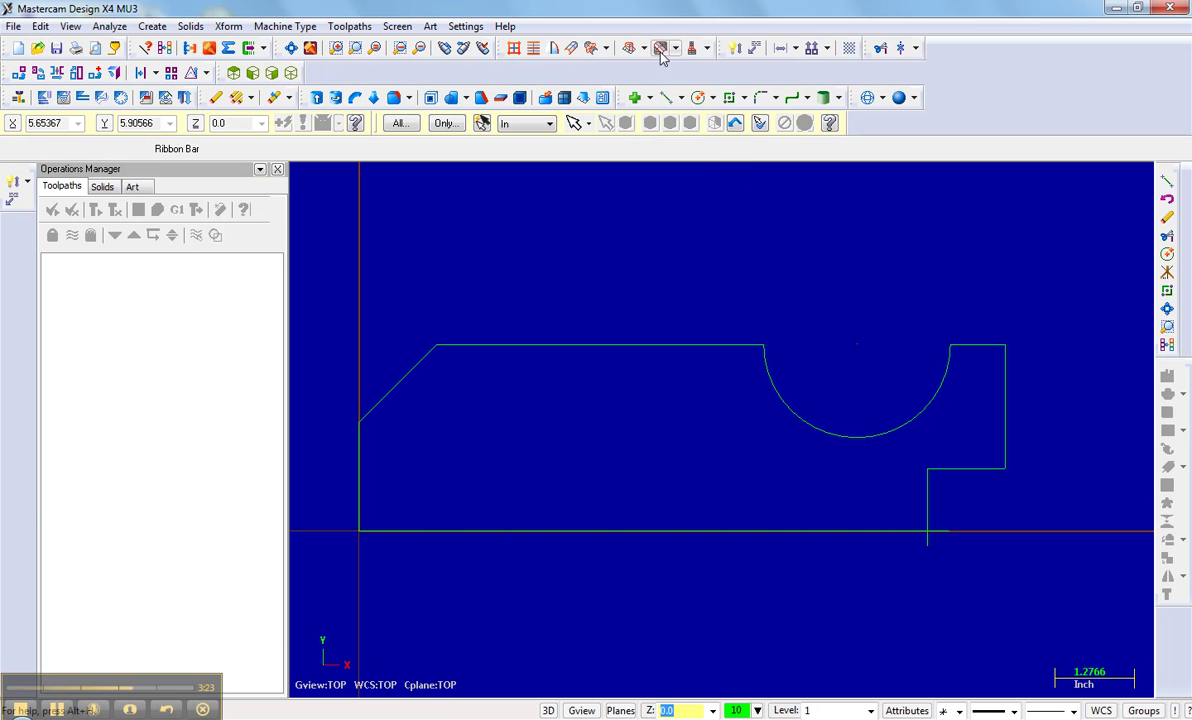
# - Trim the bottom line and the right vertical line to meet at the corner, then fit the view
pyautogui.click(373, 50)
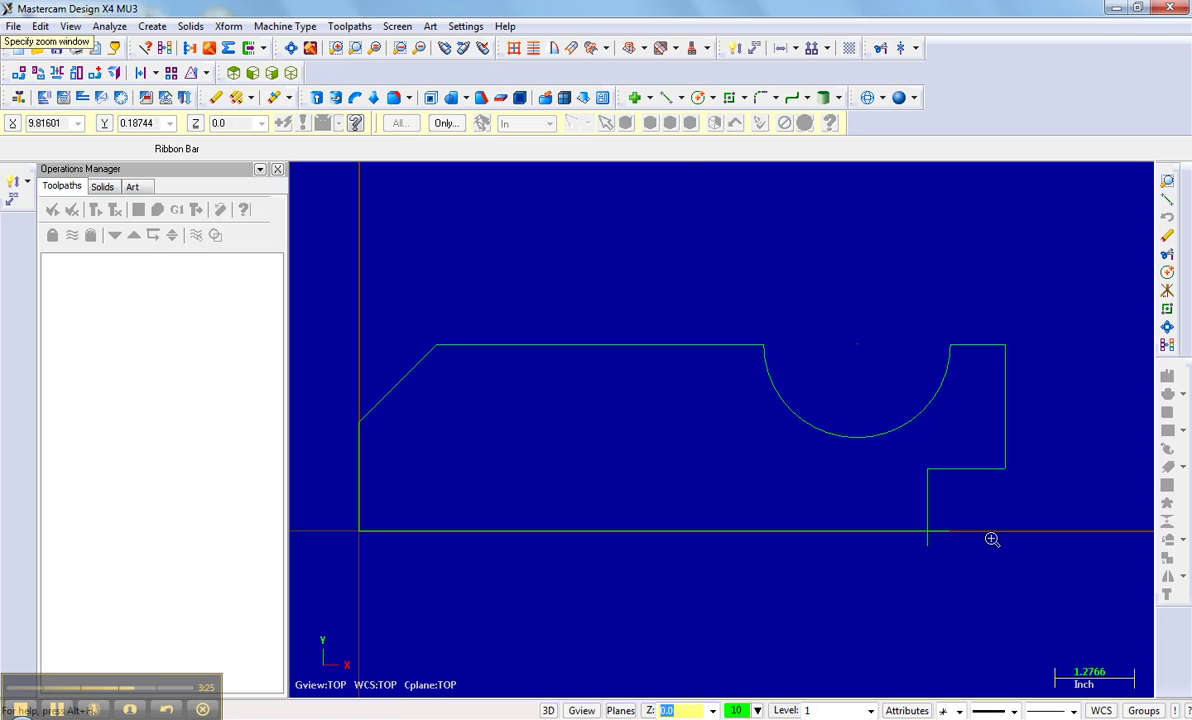
pyautogui.click(882, 481)
pyautogui.click(988, 571)
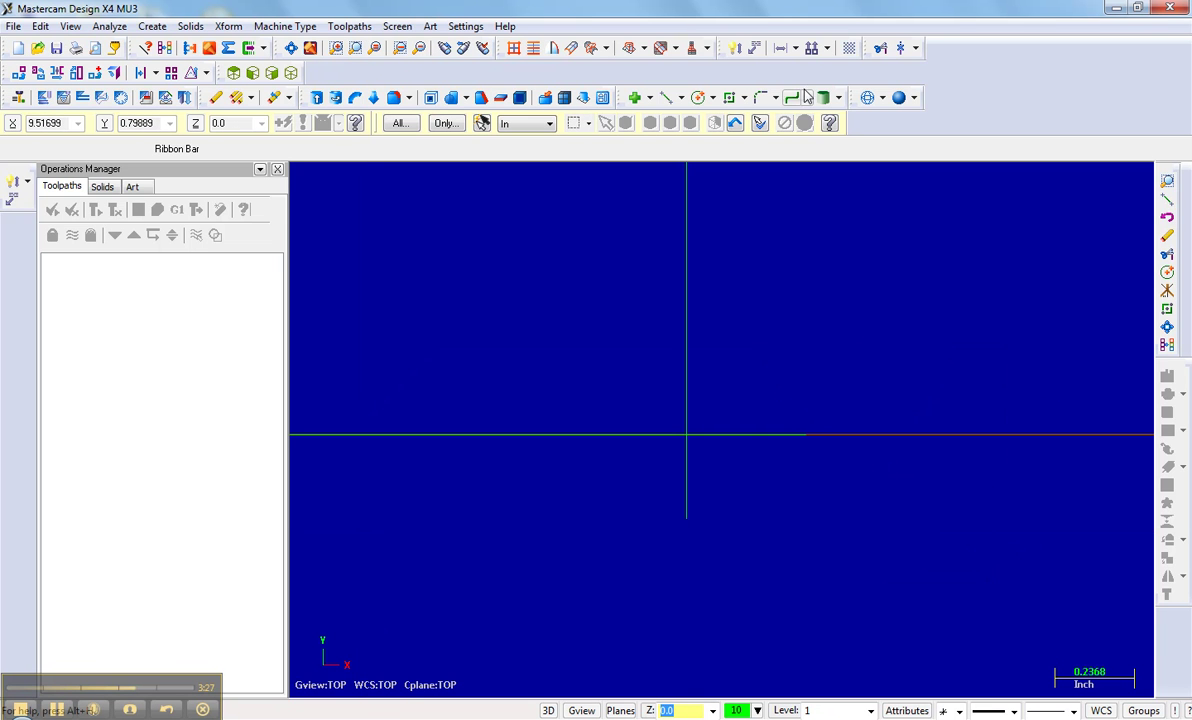
pyautogui.click(880, 49)
pyautogui.click(690, 332)
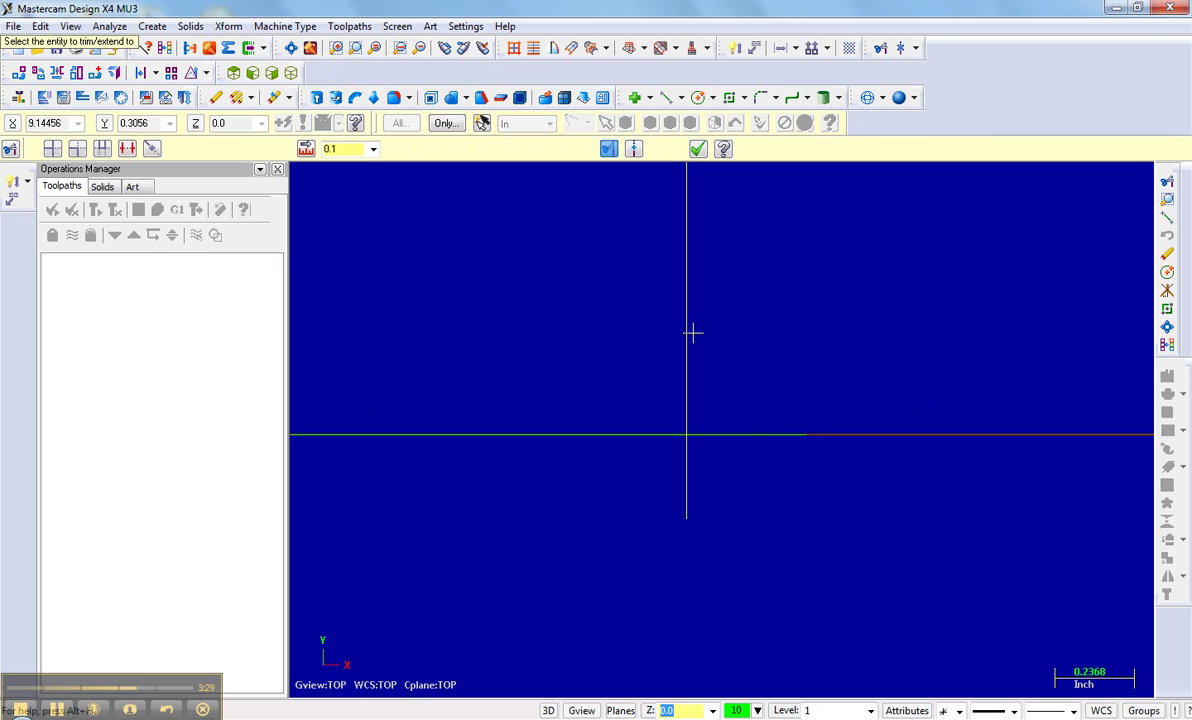
pyautogui.click(640, 430)
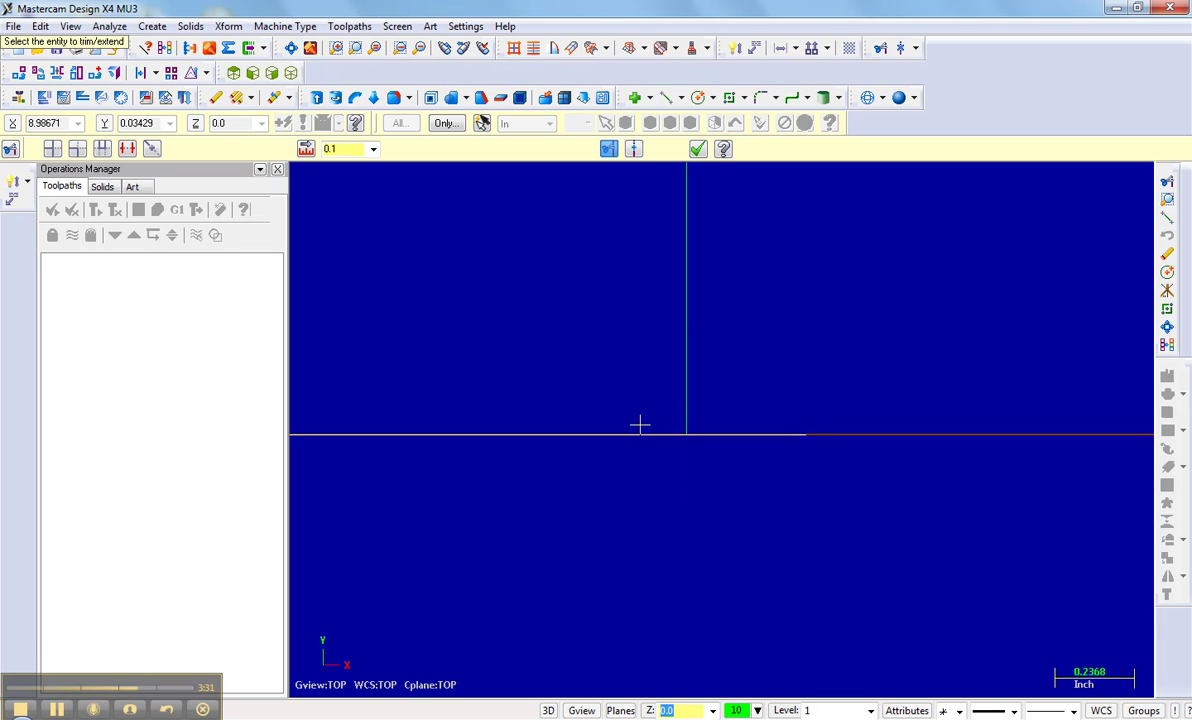
pyautogui.click(677, 391)
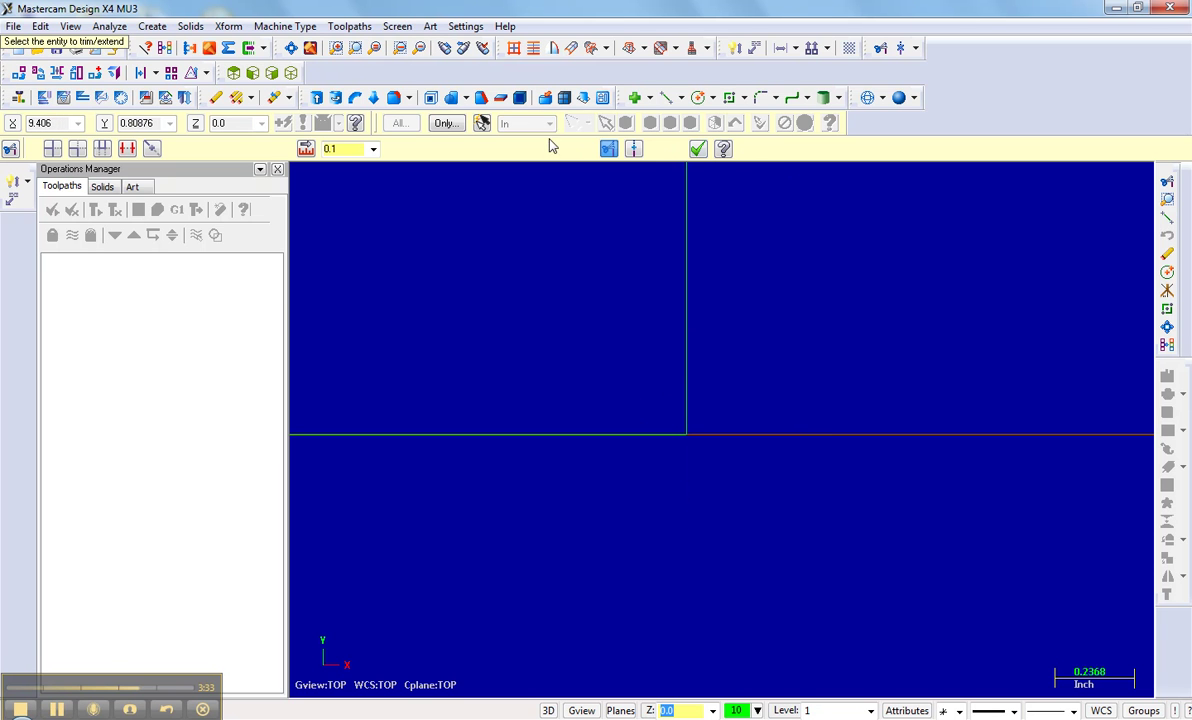
pyautogui.click(698, 149)
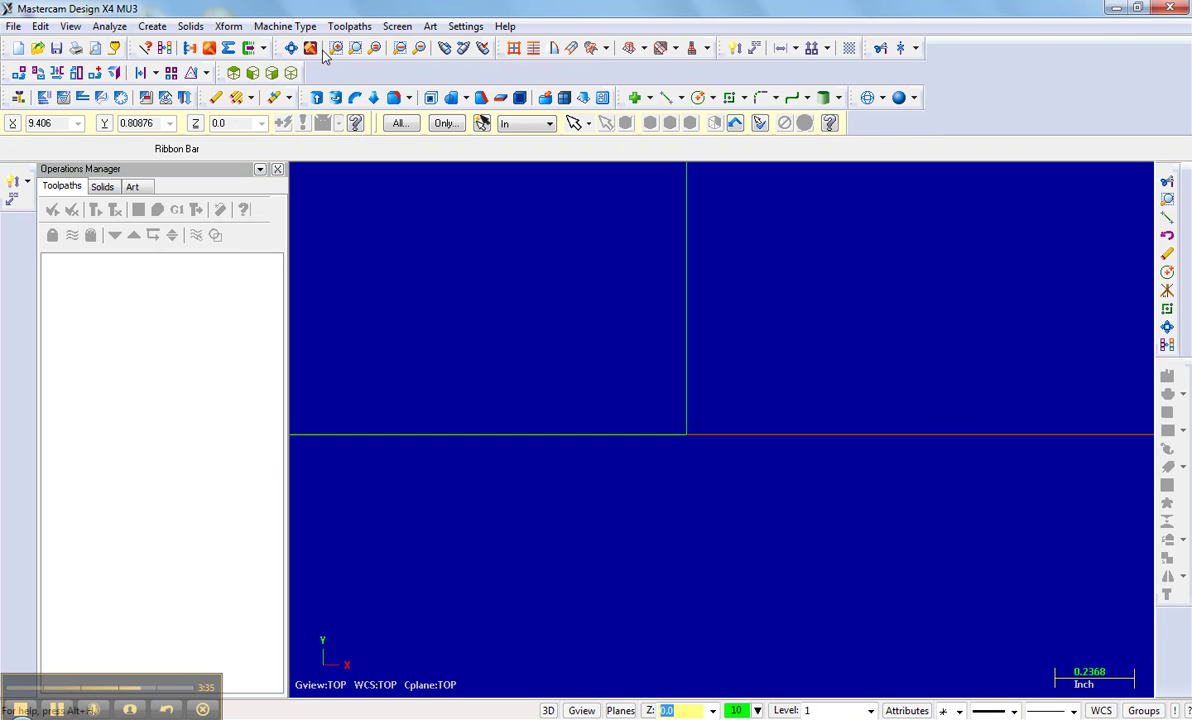
pyautogui.click(290, 48)
pyautogui.scroll(-1, 780, 413)
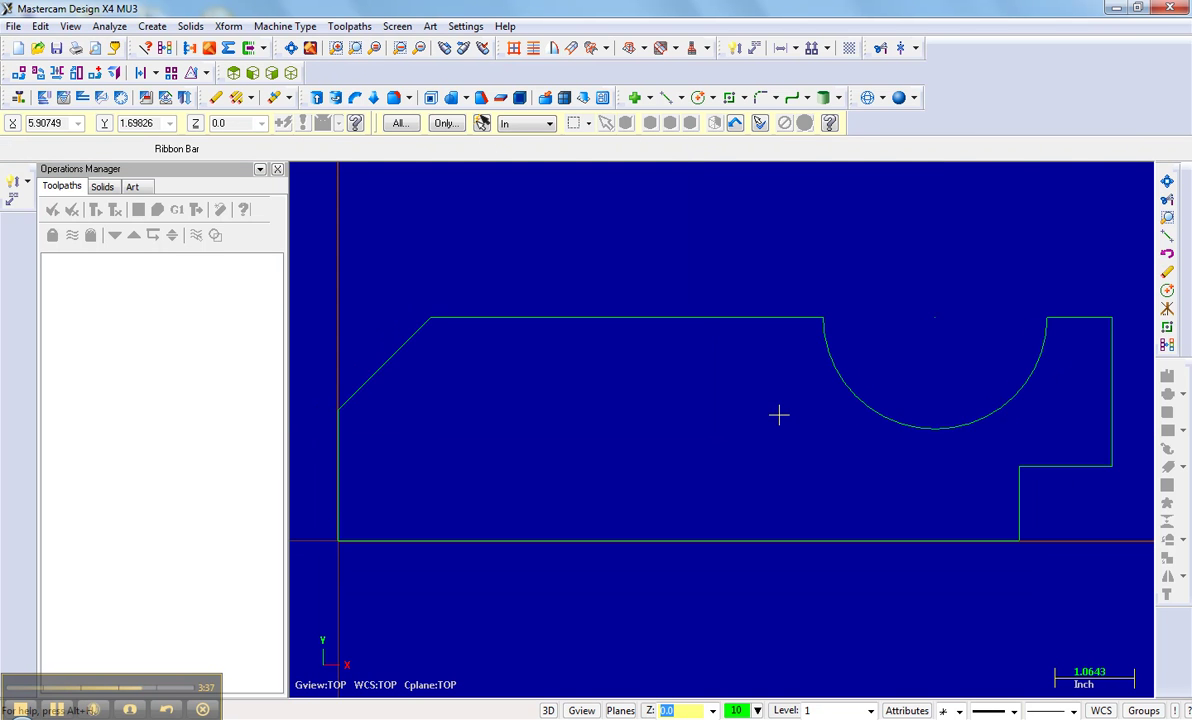
pyautogui.scroll(-1, 780, 413)
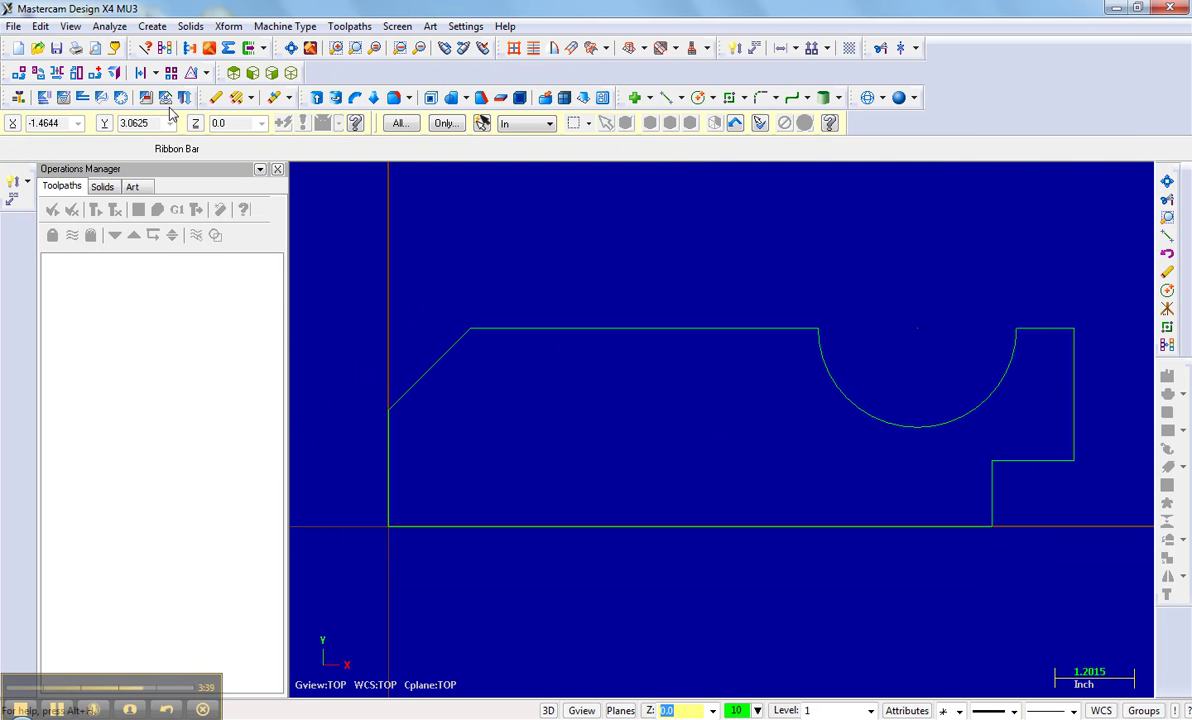
# - Draw a 2 × 1 rectangle anchored at the origin
pyautogui.click(150, 27)
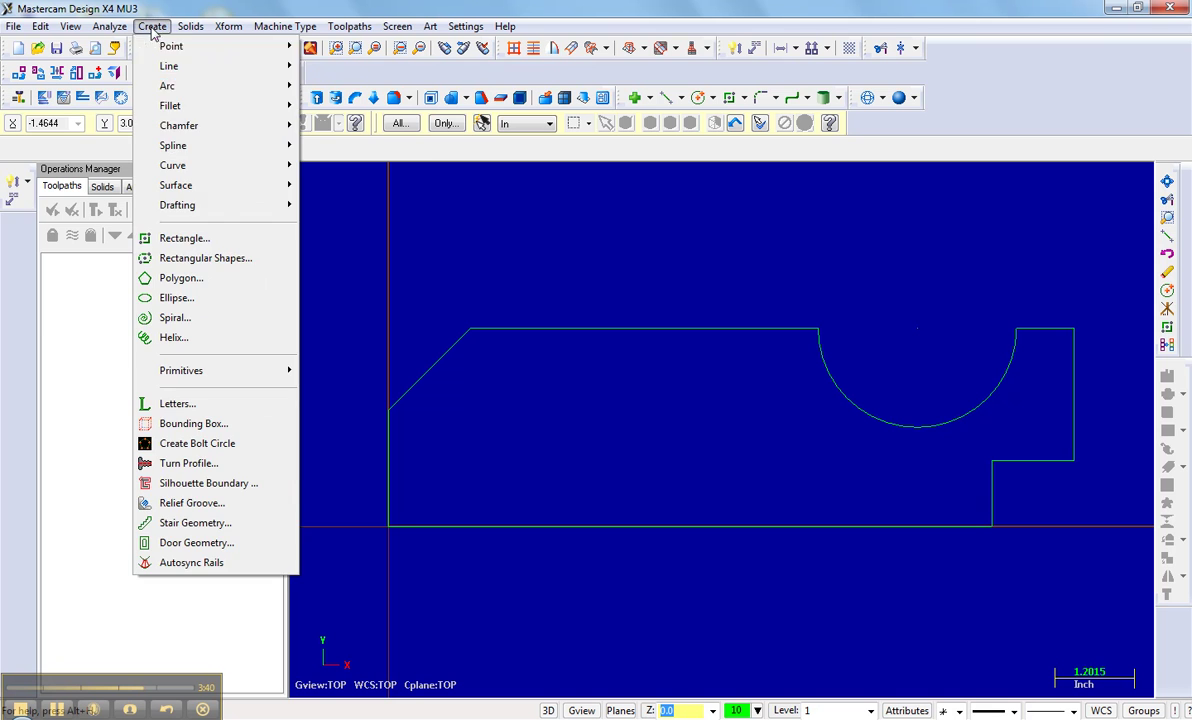
pyautogui.click(180, 238)
pyautogui.click(394, 533)
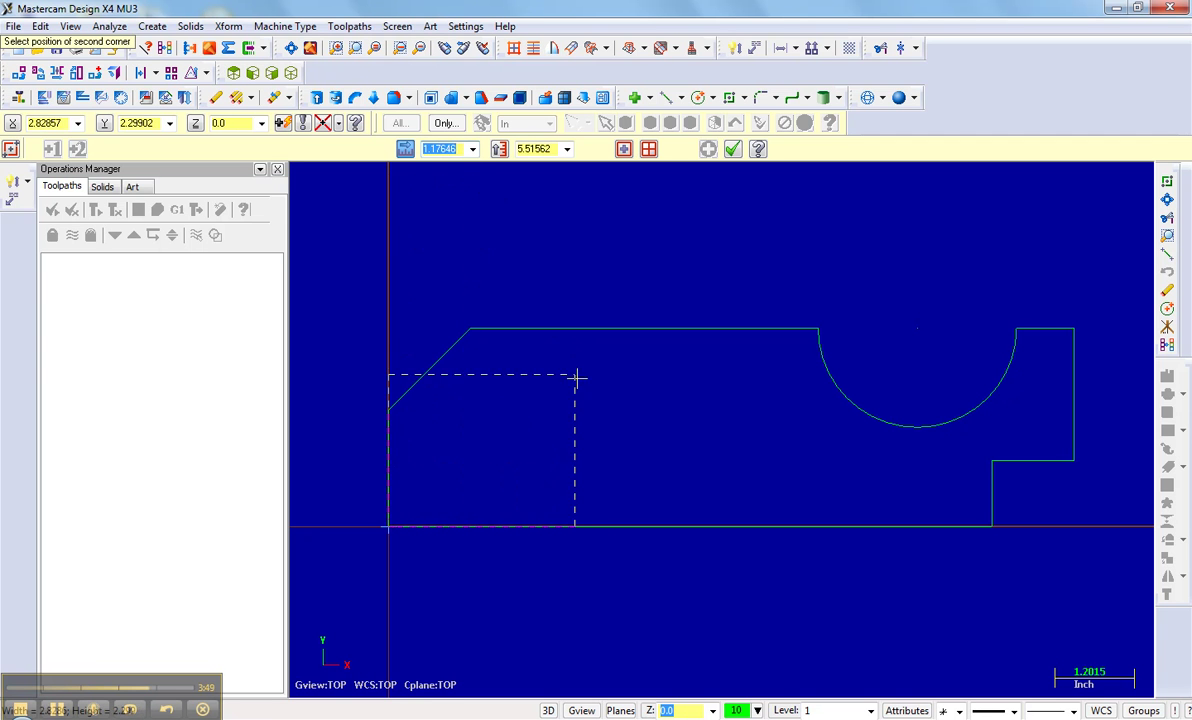
pyautogui.write('2')
pyautogui.click(552, 149)
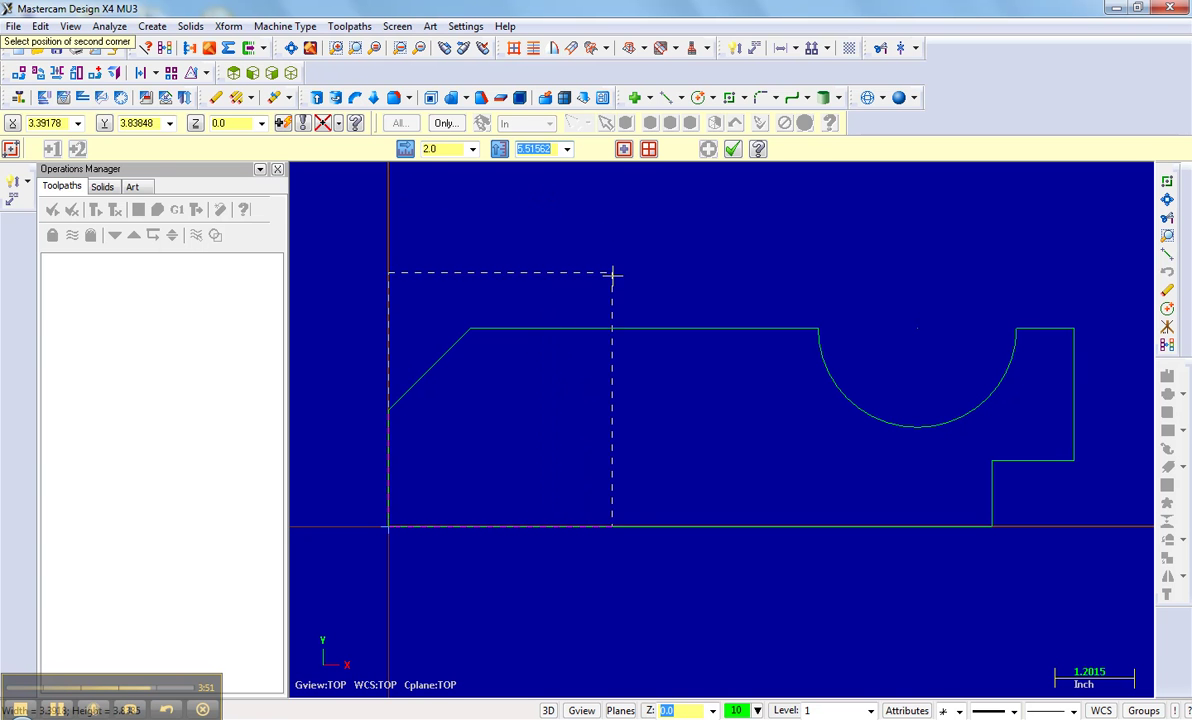
pyautogui.write('1')
pyautogui.press('Return')
pyautogui.click(614, 426)
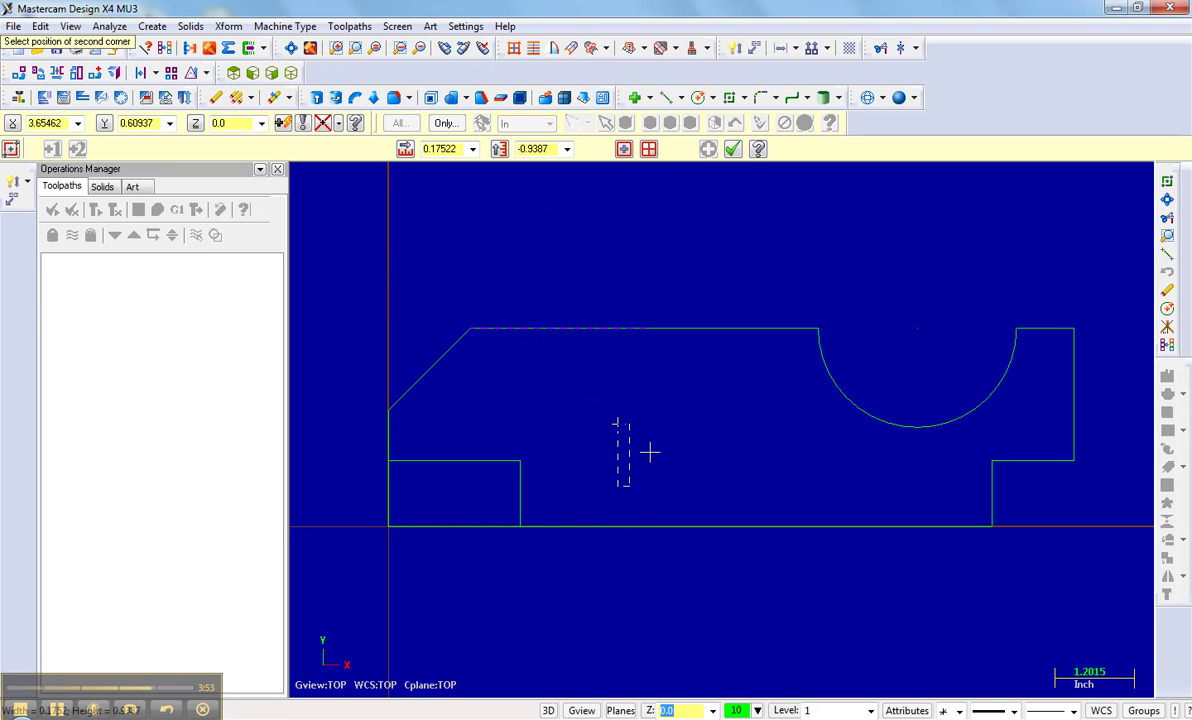
pyautogui.click(732, 148)
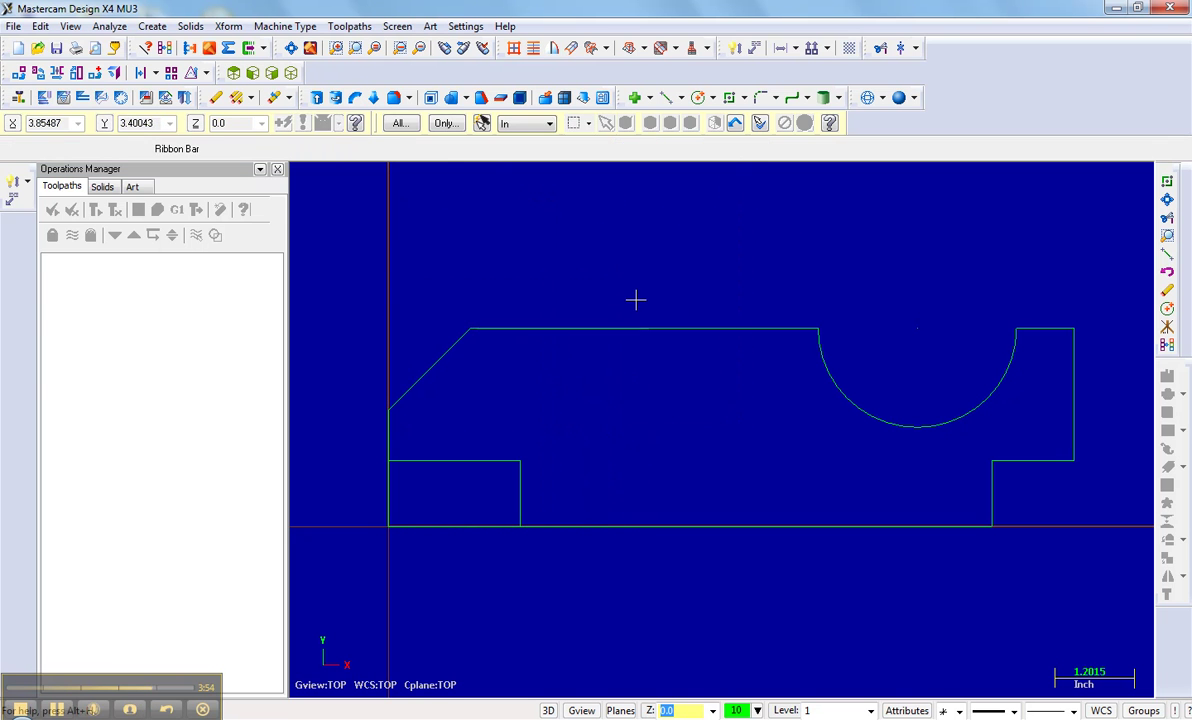
# - Draw a 3/4-diameter circle centred on the rectangle's top-right corner
pyautogui.click(152, 26)
pyautogui.moveTo(167, 86)
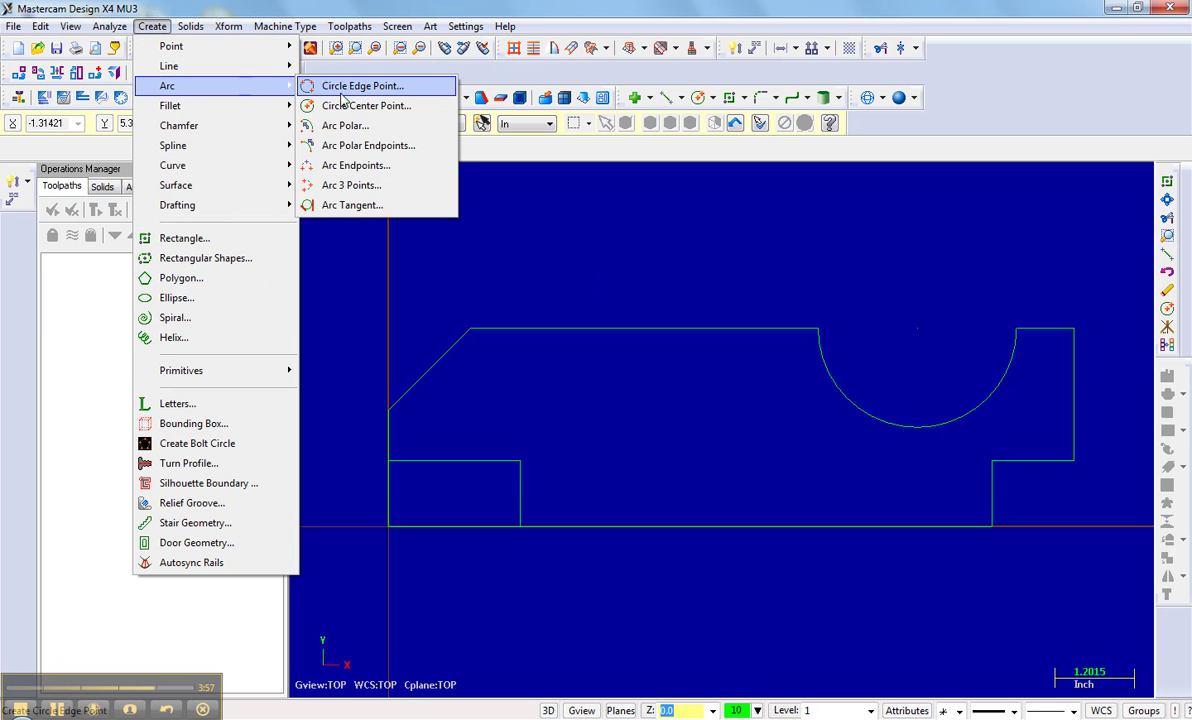
pyautogui.click(345, 105)
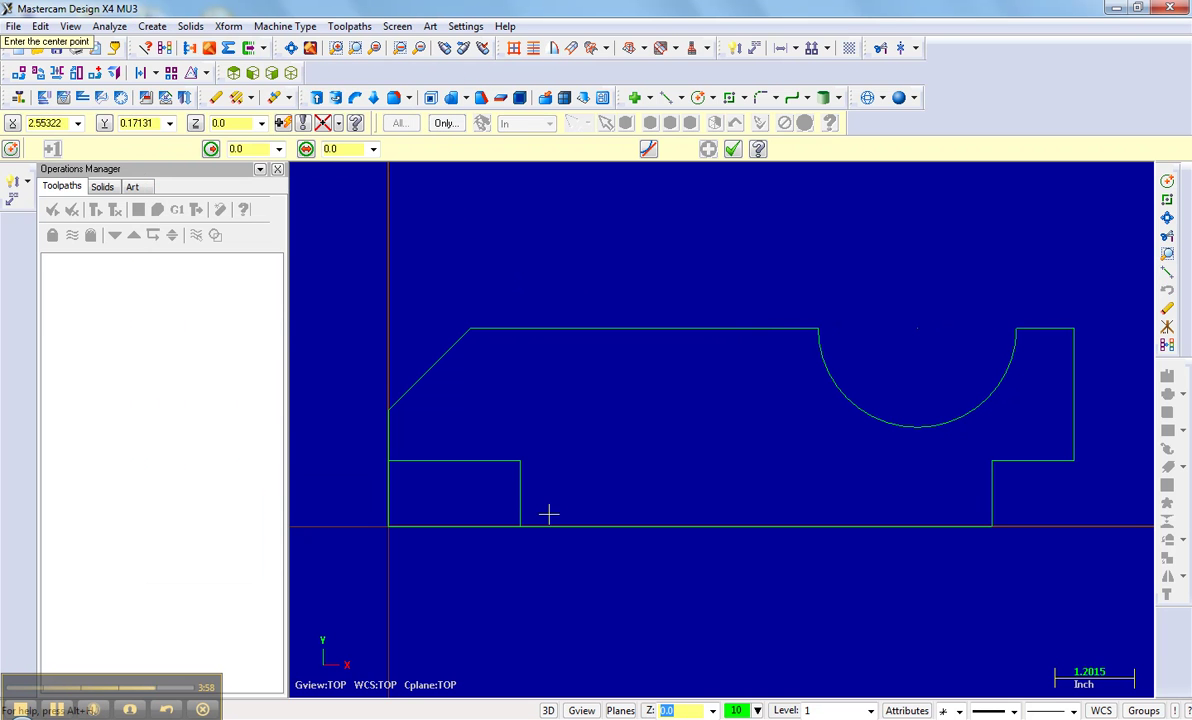
pyautogui.click(521, 462)
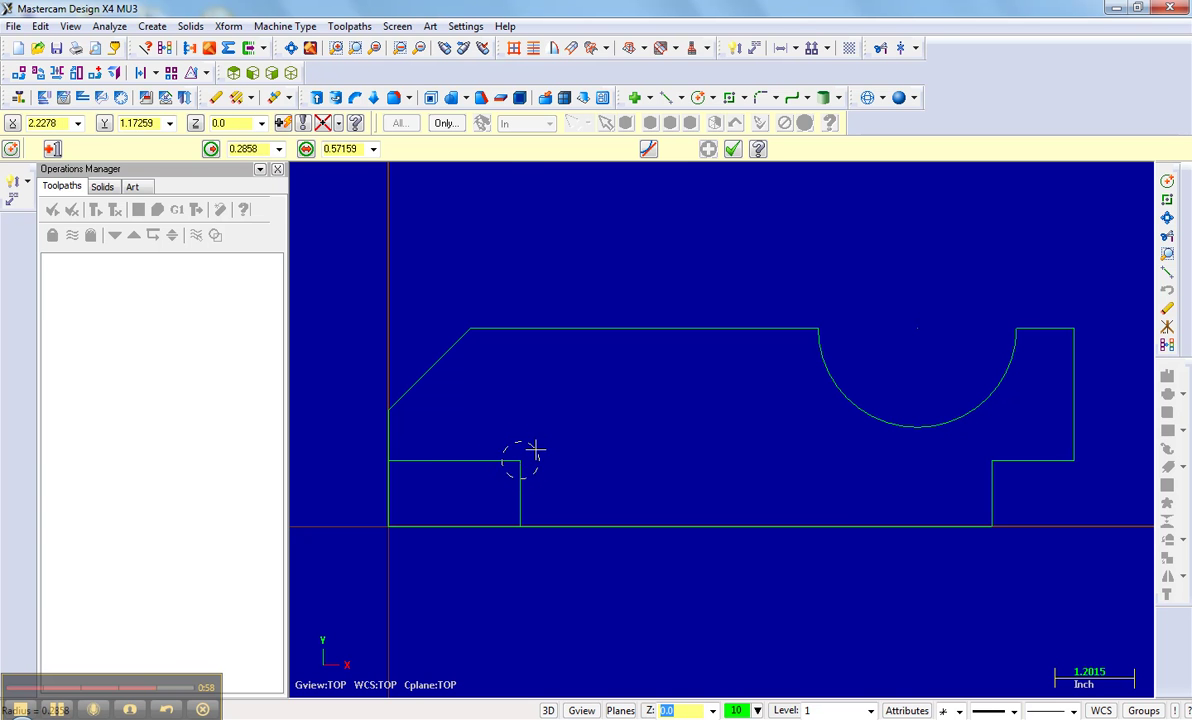
pyautogui.click(361, 148)
pyautogui.write('3/')
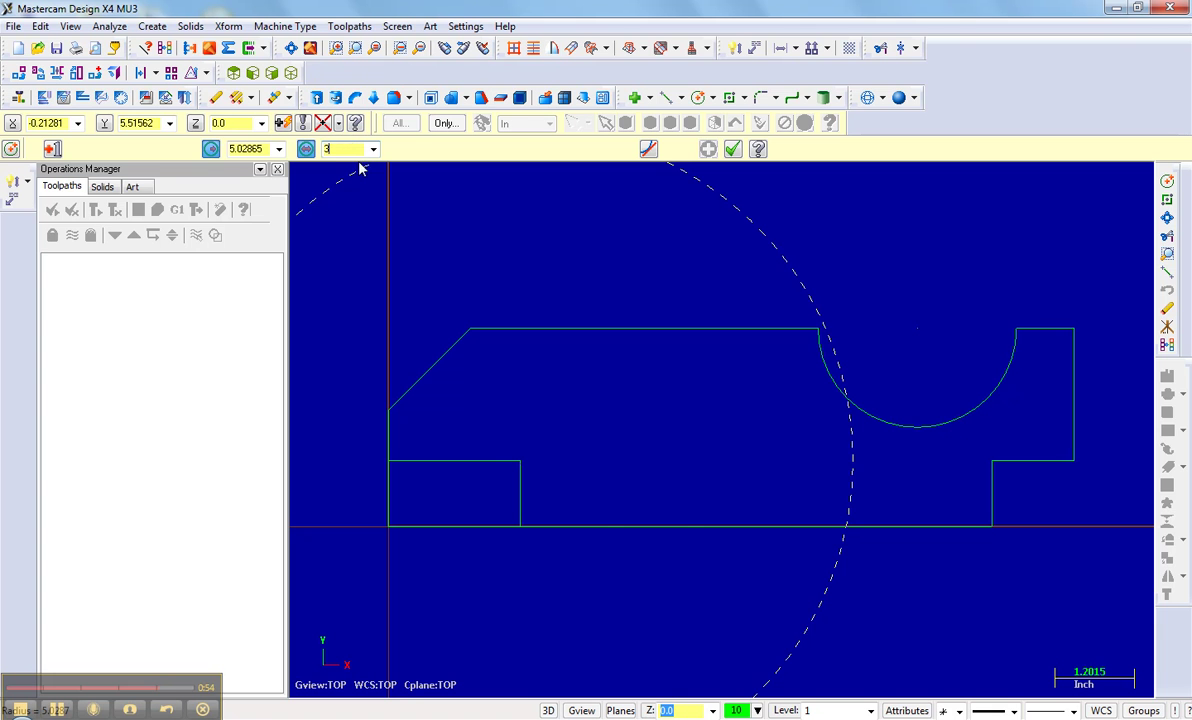
pyautogui.write('4')
pyautogui.press('Return')
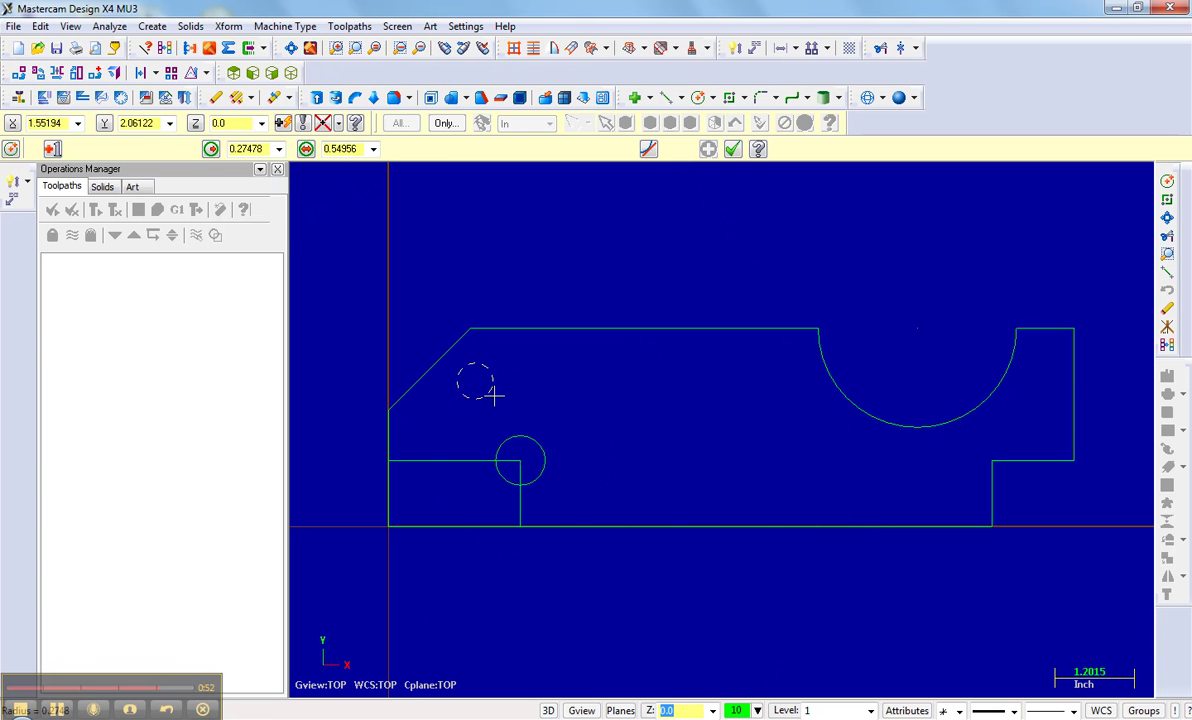
pyautogui.click(476, 381)
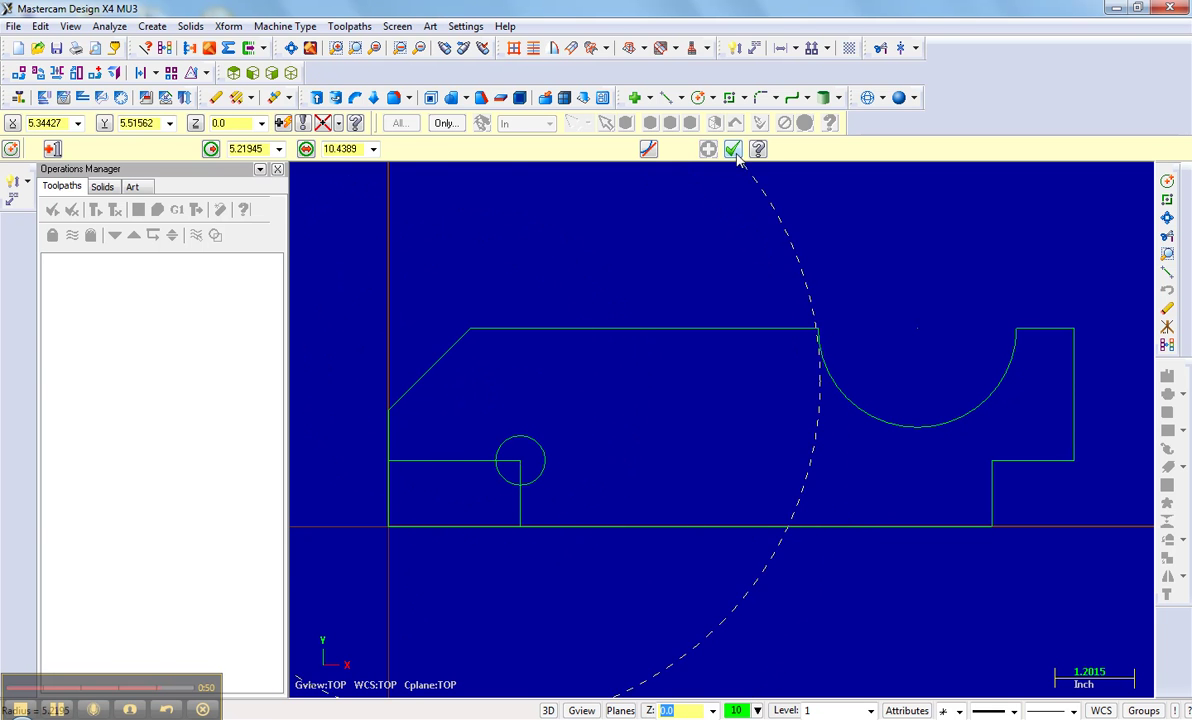
# - Delete the construction rectangle lines
pyautogui.press('Escape')
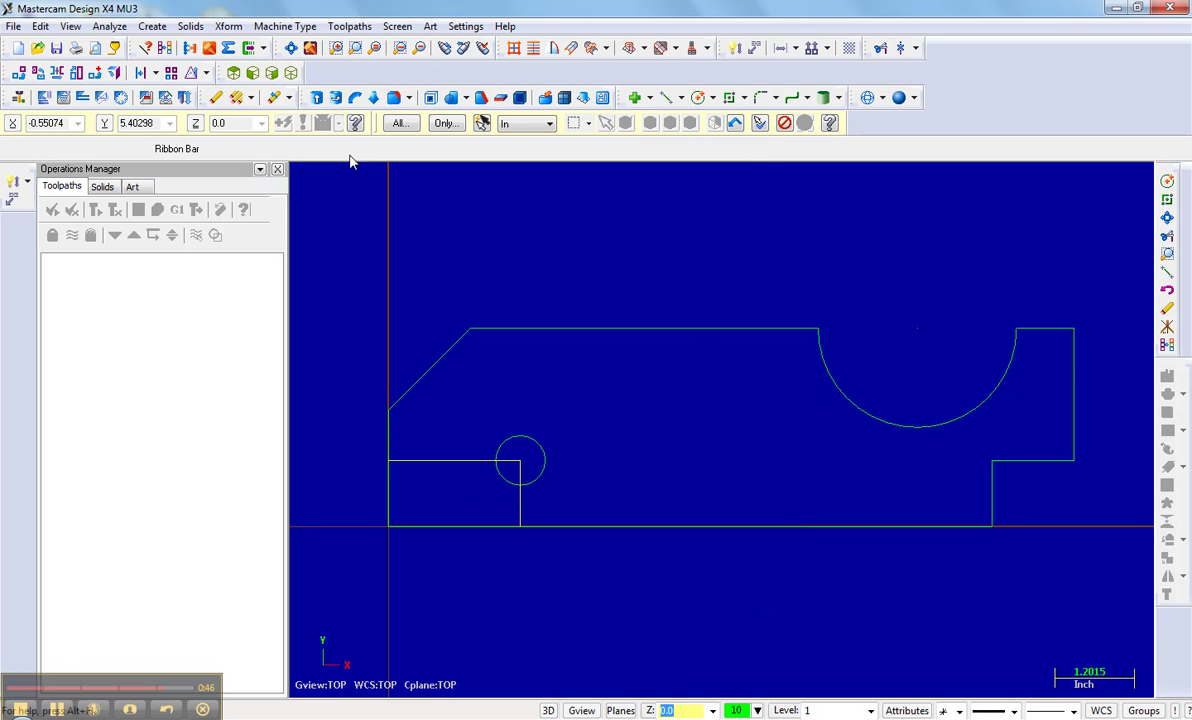
pyautogui.click(235, 101)
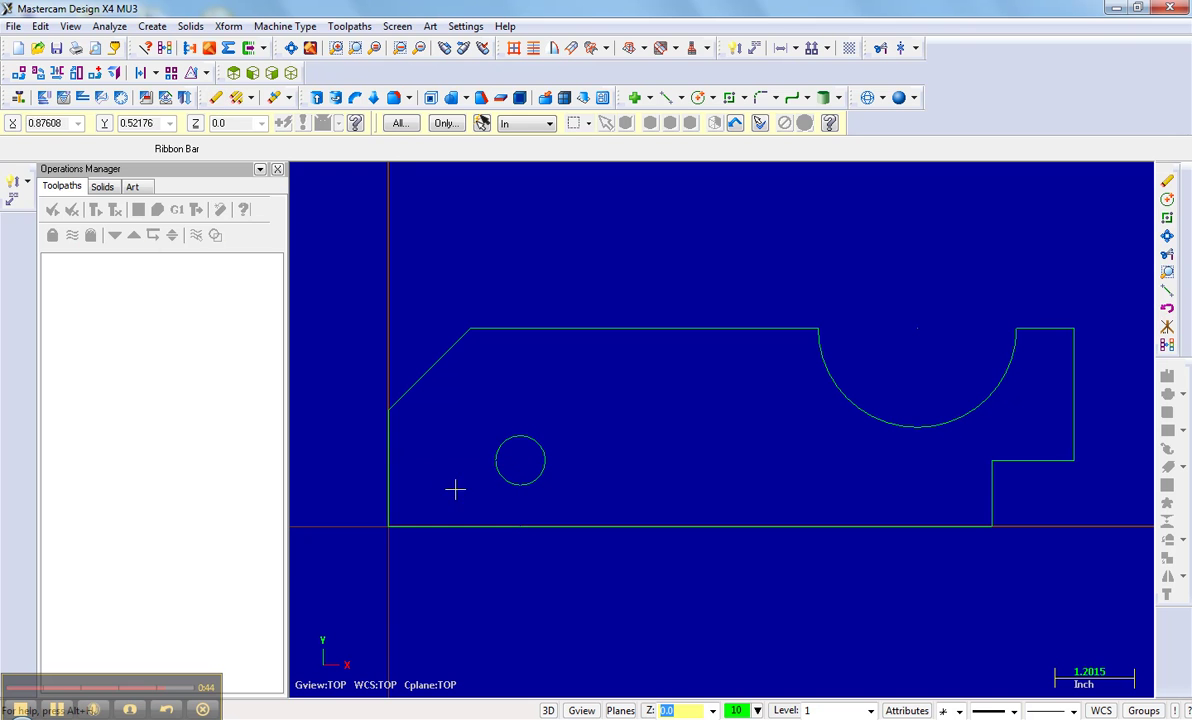
pyautogui.click(151, 27)
pyautogui.moveTo(167, 86)
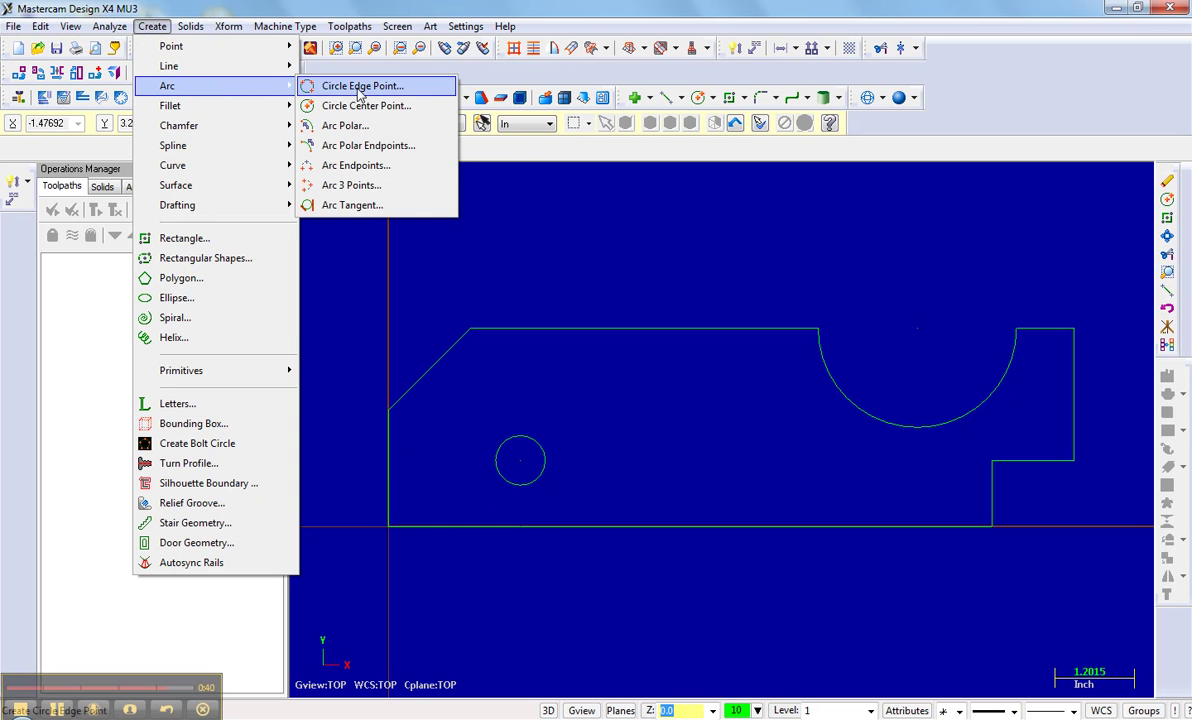
# - Draw a larger circle centred mid-part, left of the semicircular groove
pyautogui.click(365, 107)
pyautogui.click(676, 421)
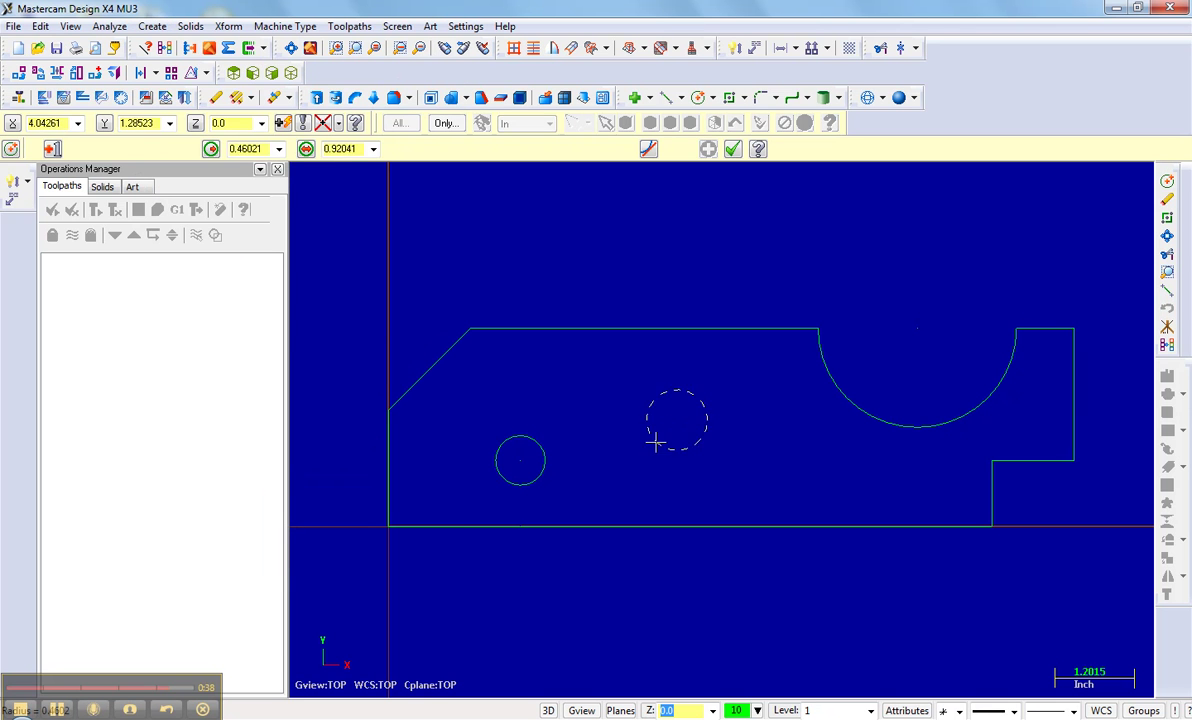
pyautogui.click(652, 449)
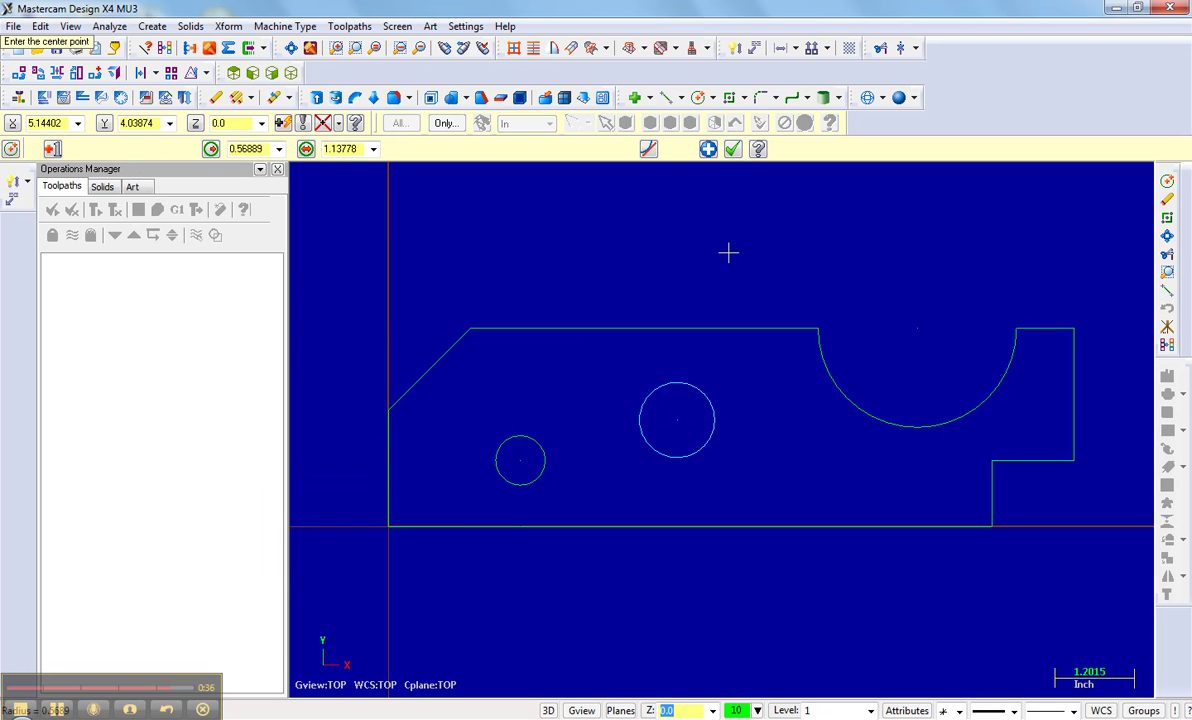
pyautogui.click(734, 149)
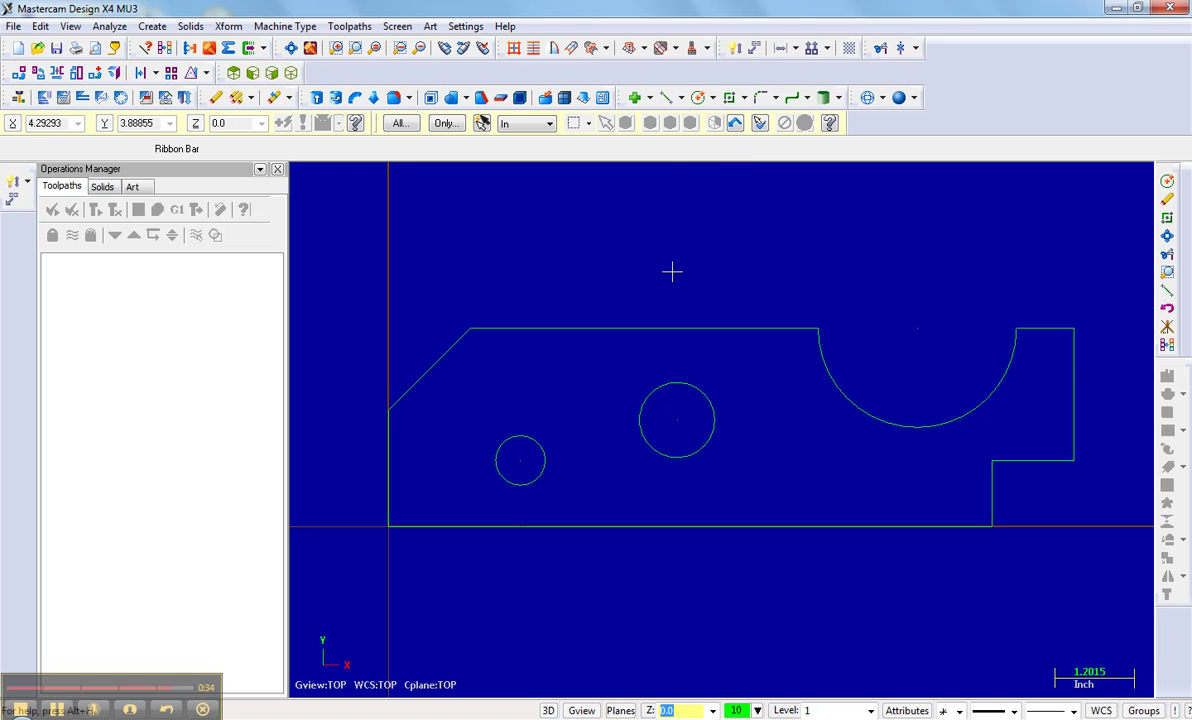